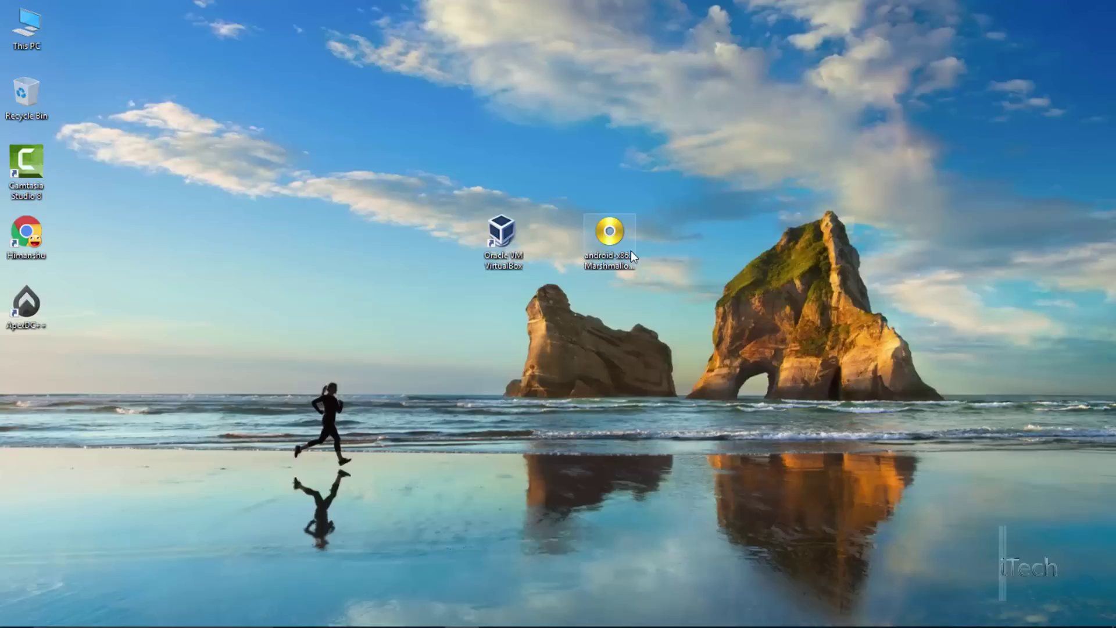
Check the Android version easter egg in the running VM's Settings, then close the VM window.
{"action": "left_click", "coordinate": [501, 266]}
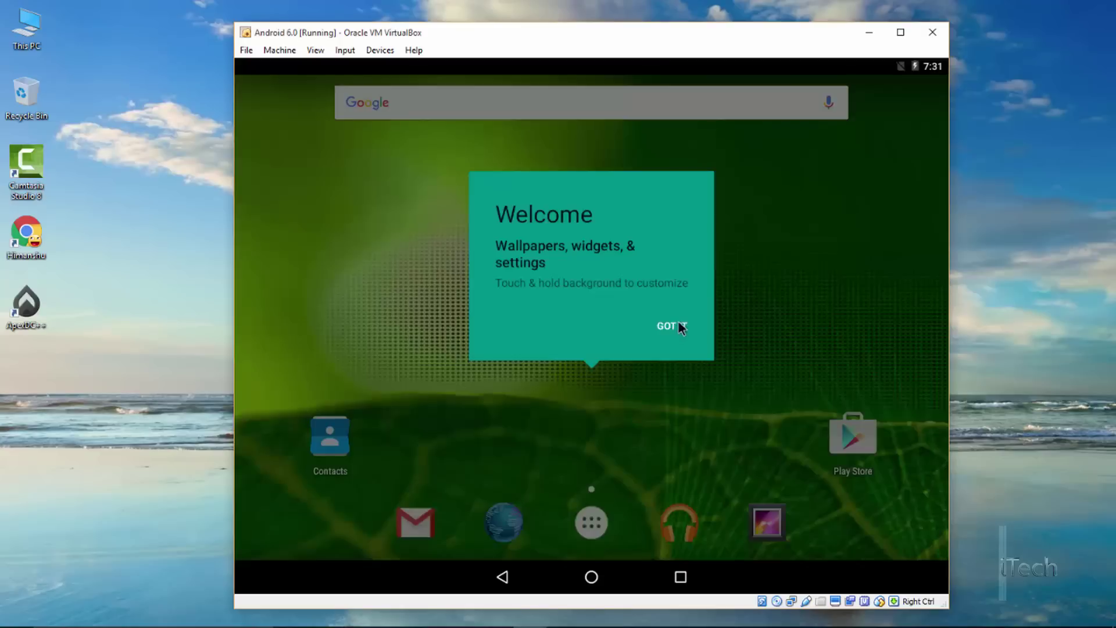
{"action": "left_click", "coordinate": [676, 322]}
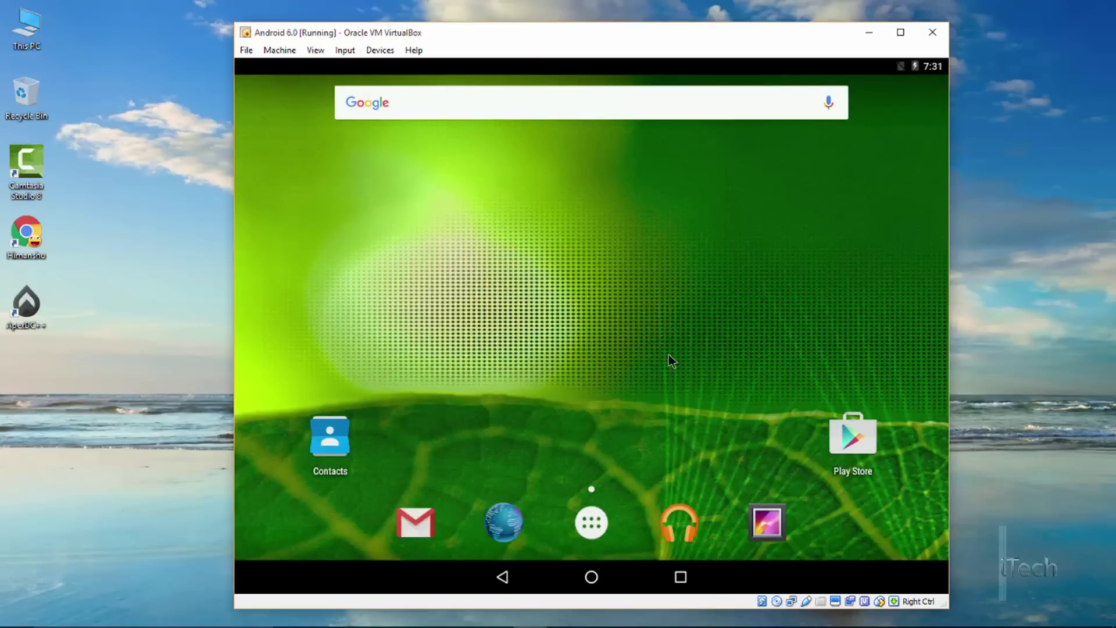
{"action": "left_click", "coordinate": [579, 525]}
{"action": "scroll", "coordinate": [610, 533], "scroll_direction": "down", "scroll_amount": 2}
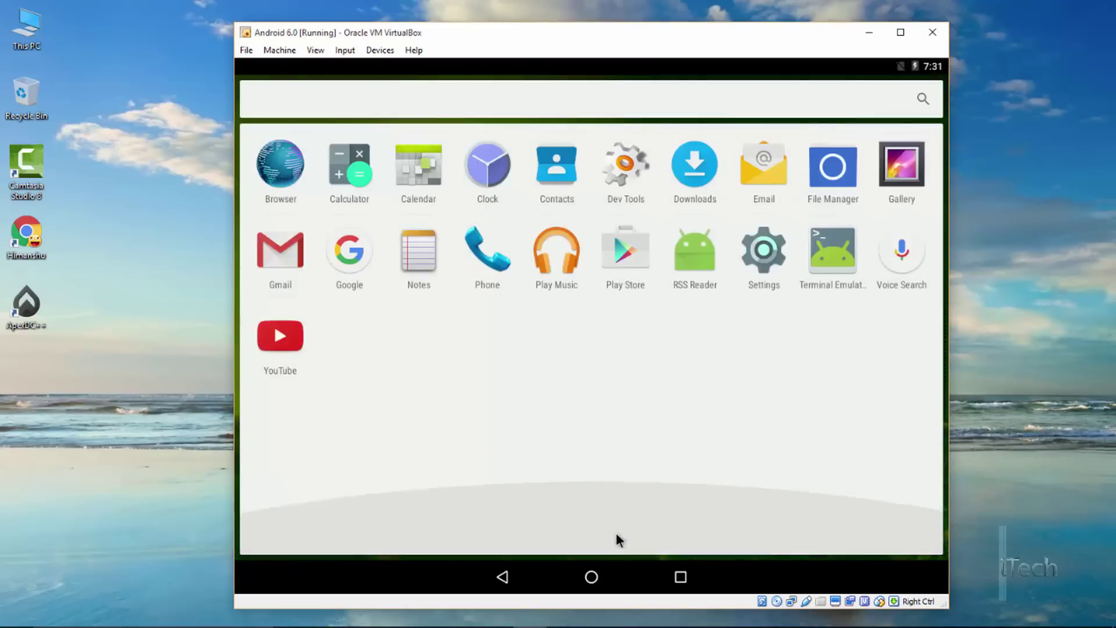
{"action": "left_click", "coordinate": [767, 262]}
{"action": "scroll", "coordinate": [752, 393], "scroll_direction": "down", "scroll_amount": 5}
{"action": "left_click", "coordinate": [696, 520]}
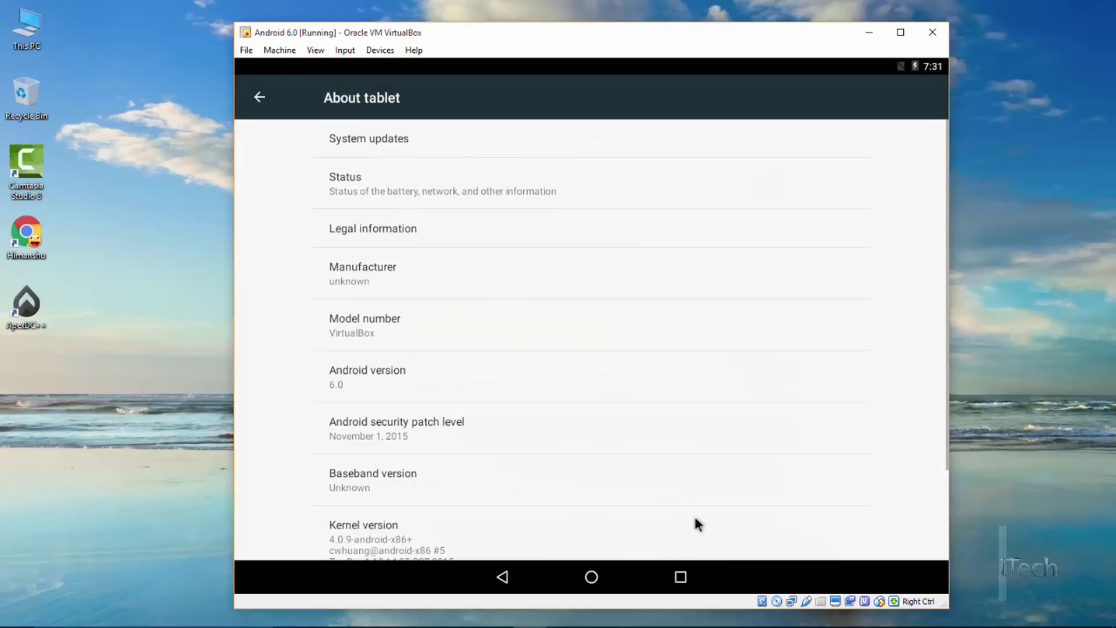
{"action": "left_click", "coordinate": [490, 393]}
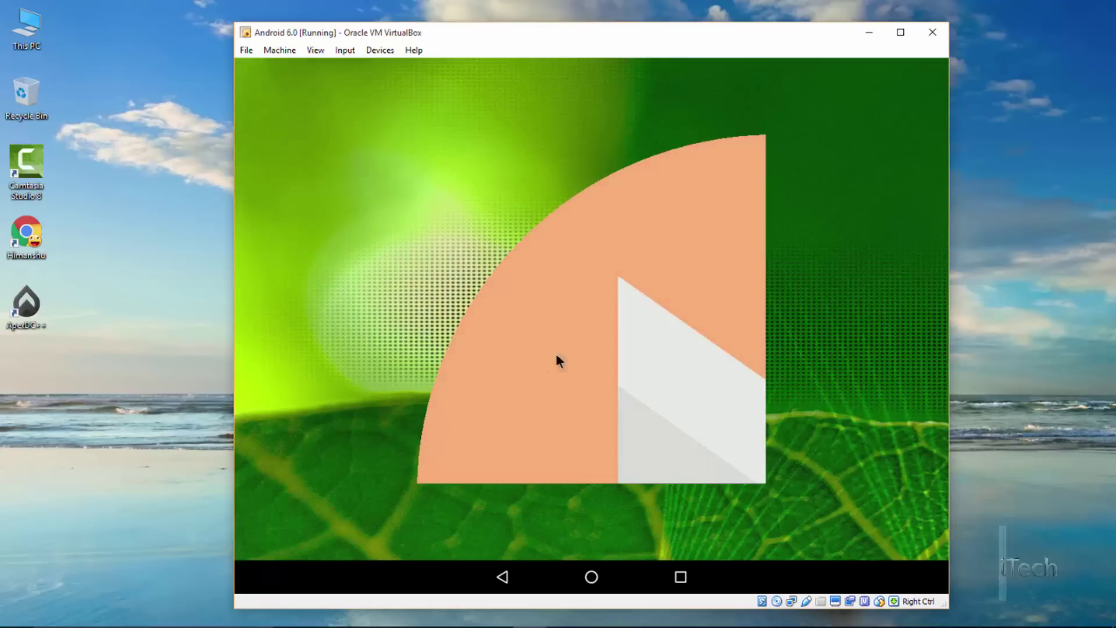
{"action": "left_click", "coordinate": [582, 572]}
{"action": "left_click", "coordinate": [591, 525]}
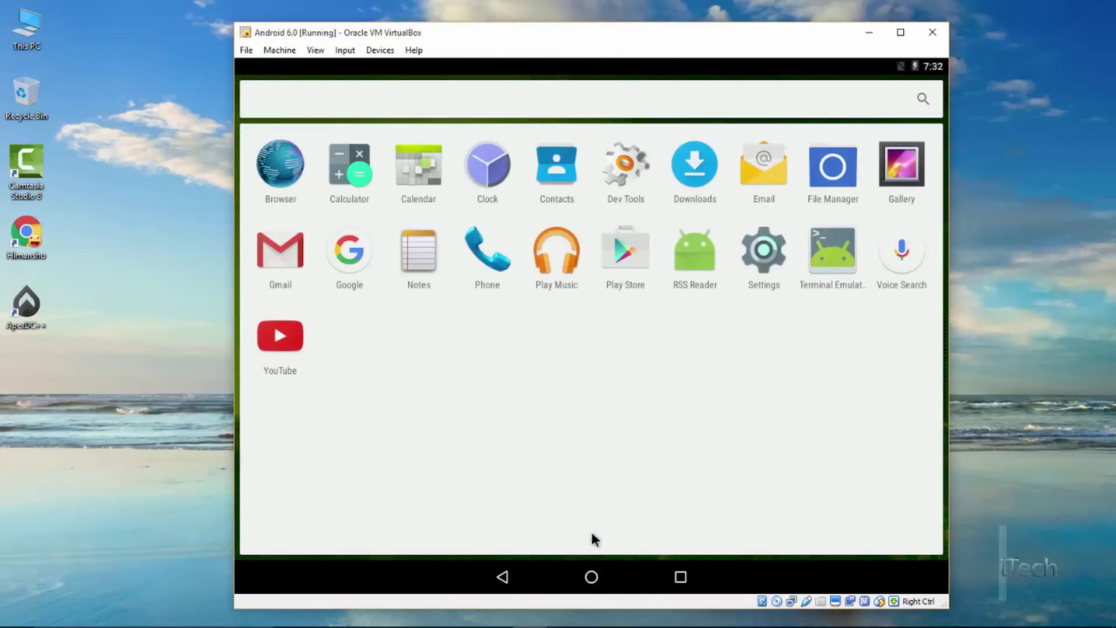
{"action": "mouse_move", "coordinate": [427, 624]}
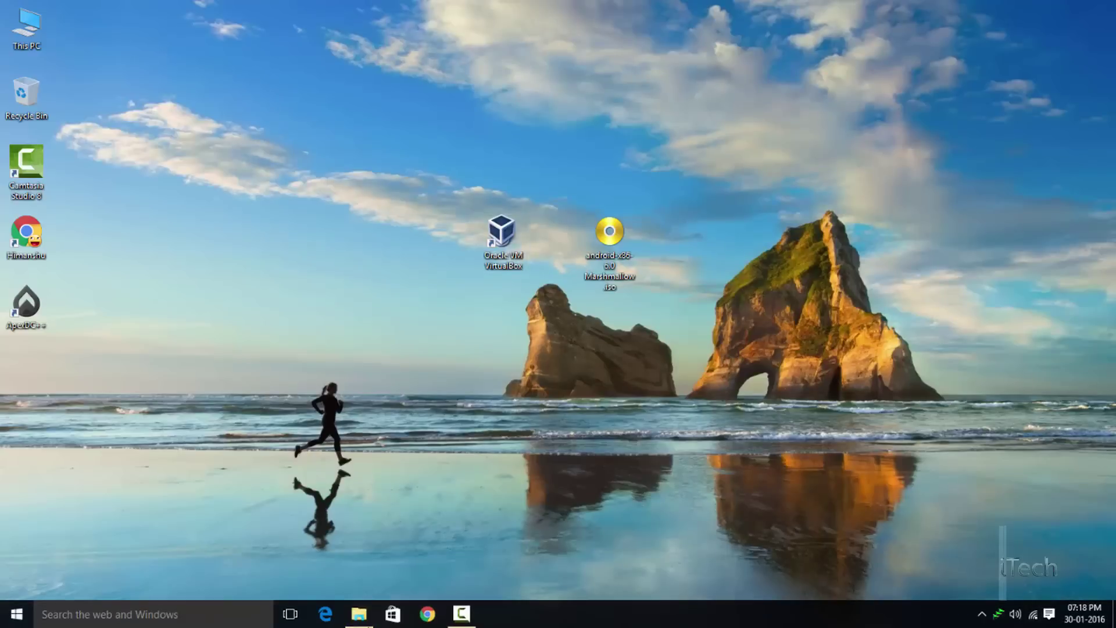
Download the VirtualBox installer for Windows hosts from virtualbox.org Downloads.
{"action": "left_click", "coordinate": [427, 615]}
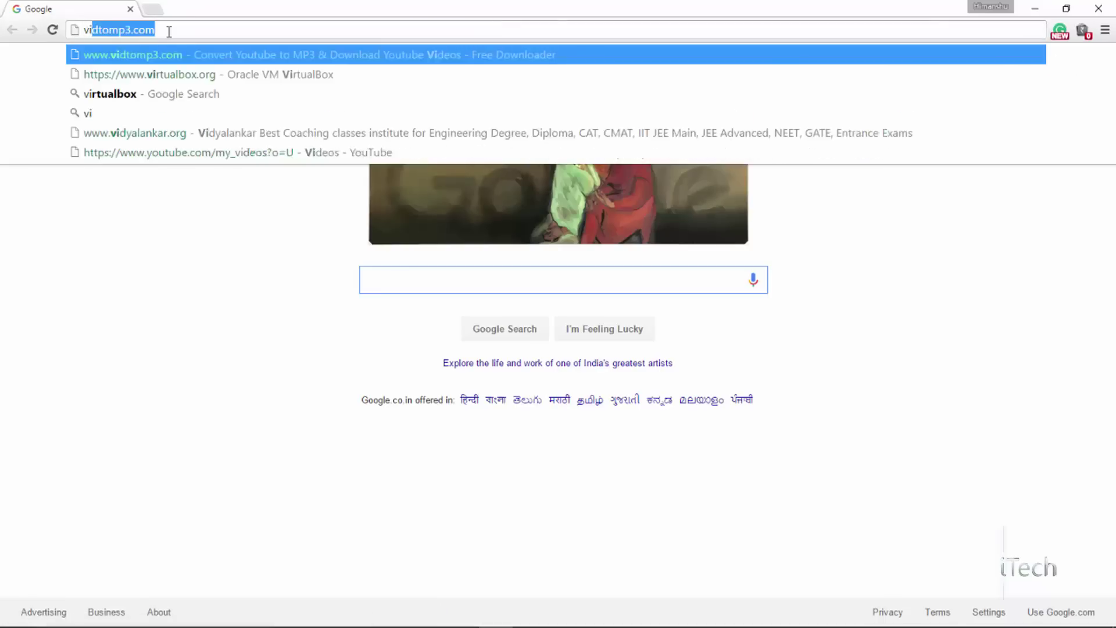
{"action": "type", "text": "virtua"}
{"action": "key", "text": "Return"}
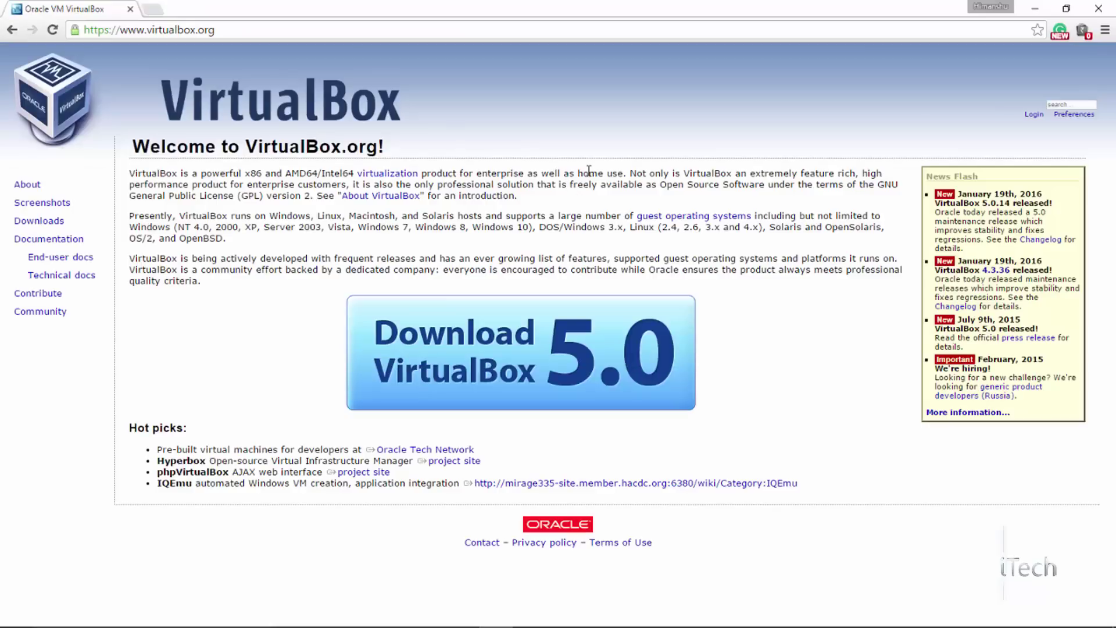
{"action": "left_click", "coordinate": [540, 361]}
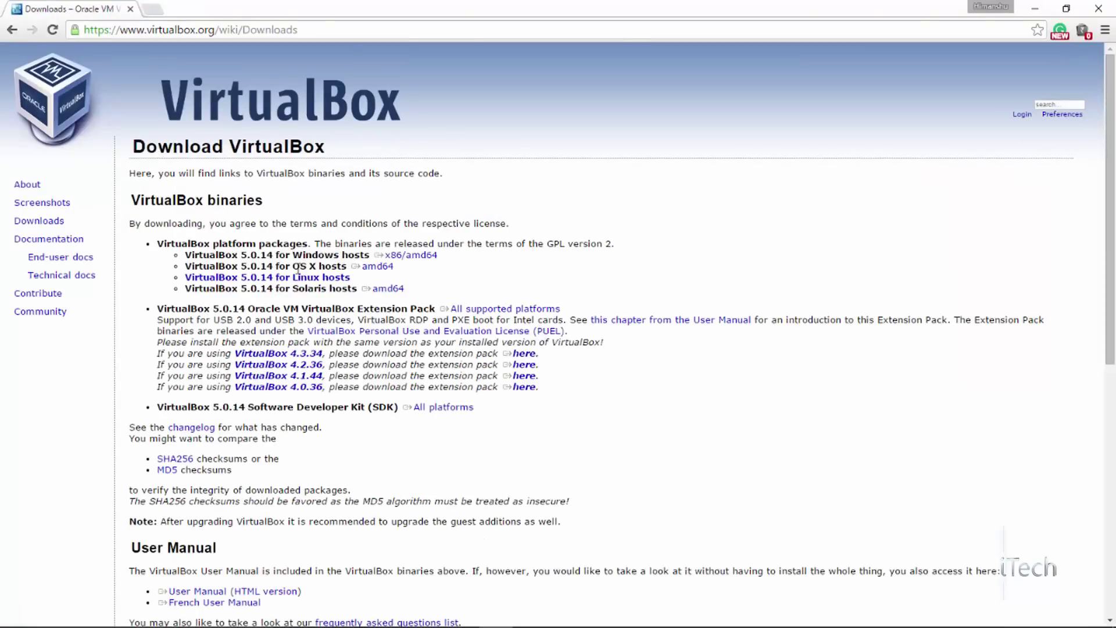
{"action": "mouse_move", "coordinate": [299, 268]}
{"action": "left_mouse_down"}
{"action": "mouse_move", "coordinate": [319, 266]}
{"action": "mouse_move", "coordinate": [324, 291]}
{"action": "mouse_move", "coordinate": [310, 271]}
{"action": "left_mouse_up"}
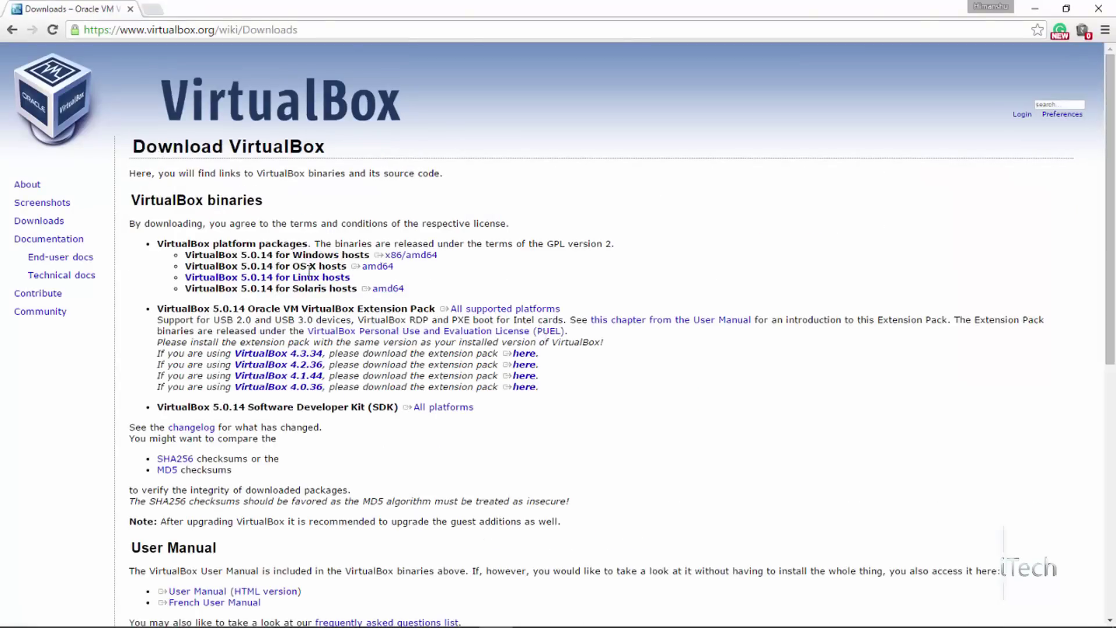
{"action": "left_click", "coordinate": [415, 259]}
Download the android-x86-6.0 Marshmallow ISO from the bit.ly/sixzero Google Drive link.
{"action": "left_click", "coordinate": [1045, 4]}
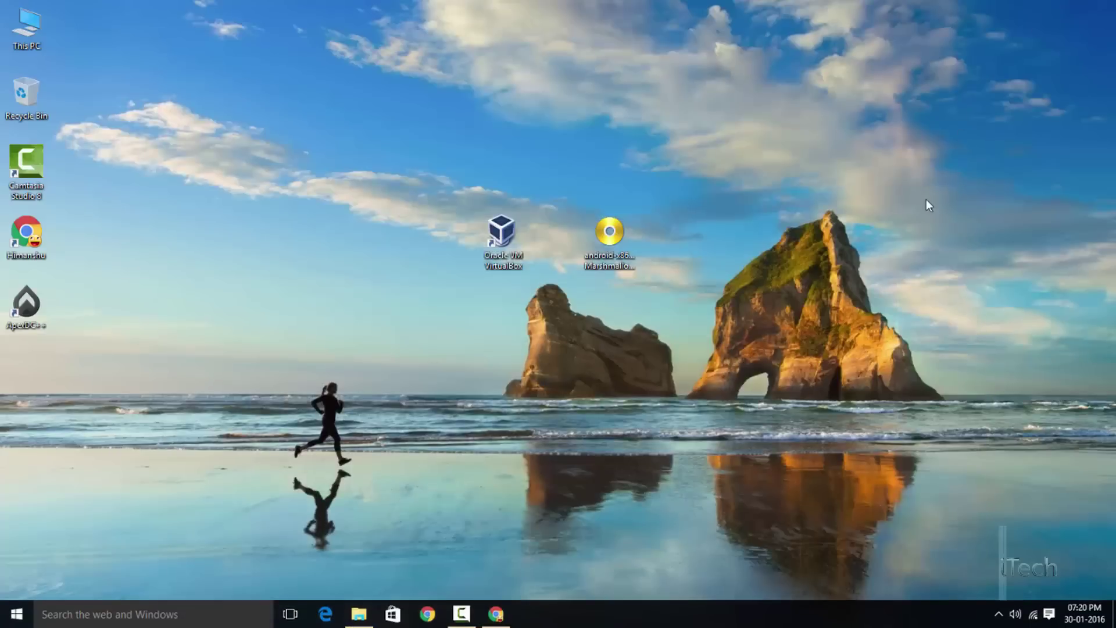
{"action": "left_click", "coordinate": [608, 249]}
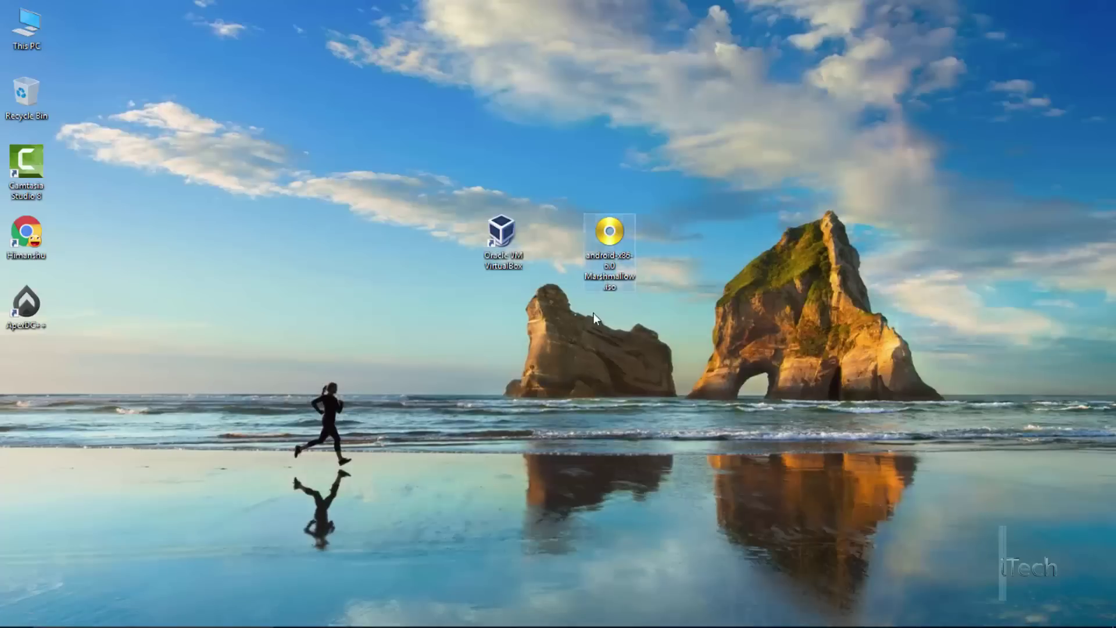
{"action": "left_click", "coordinate": [504, 617]}
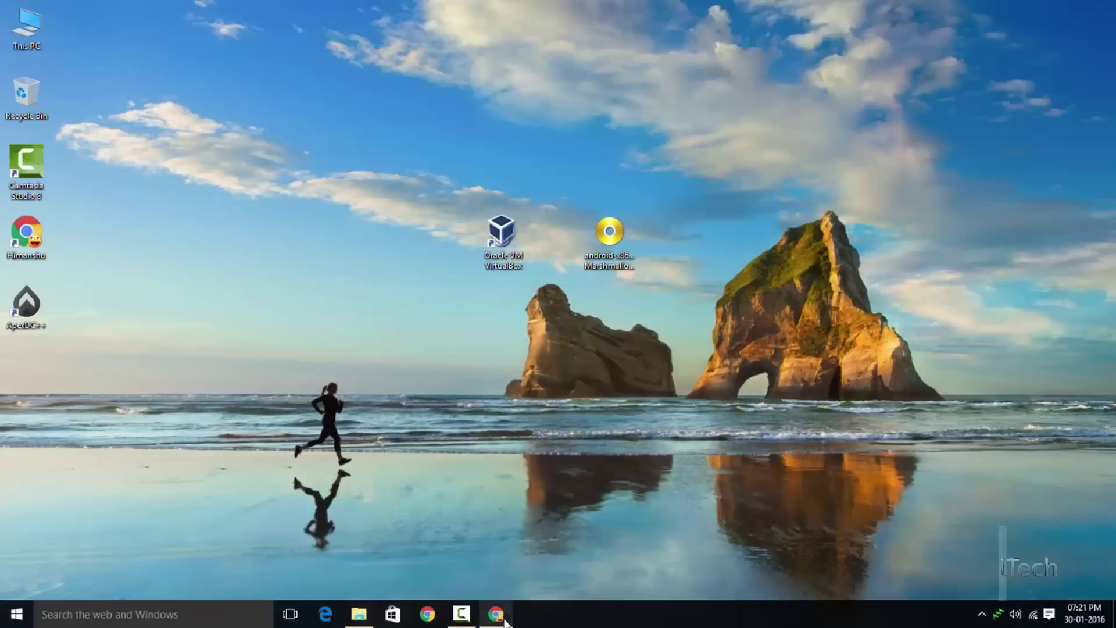
{"action": "left_click", "coordinate": [150, 8]}
{"action": "type", "text": "bit"}
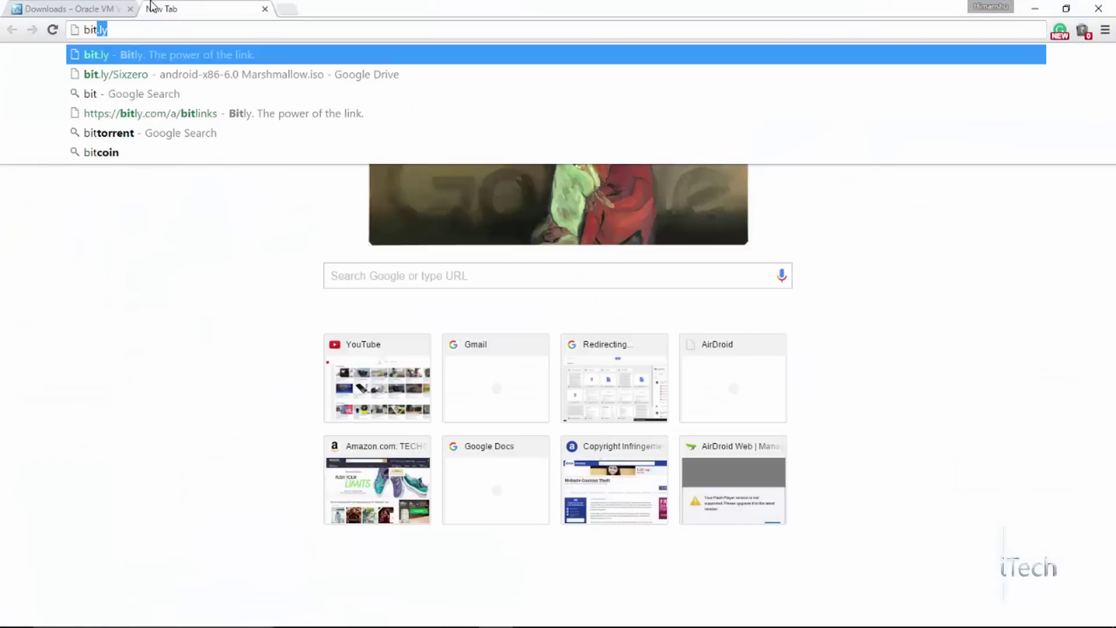
{"action": "type", "text": ".ly/six"}
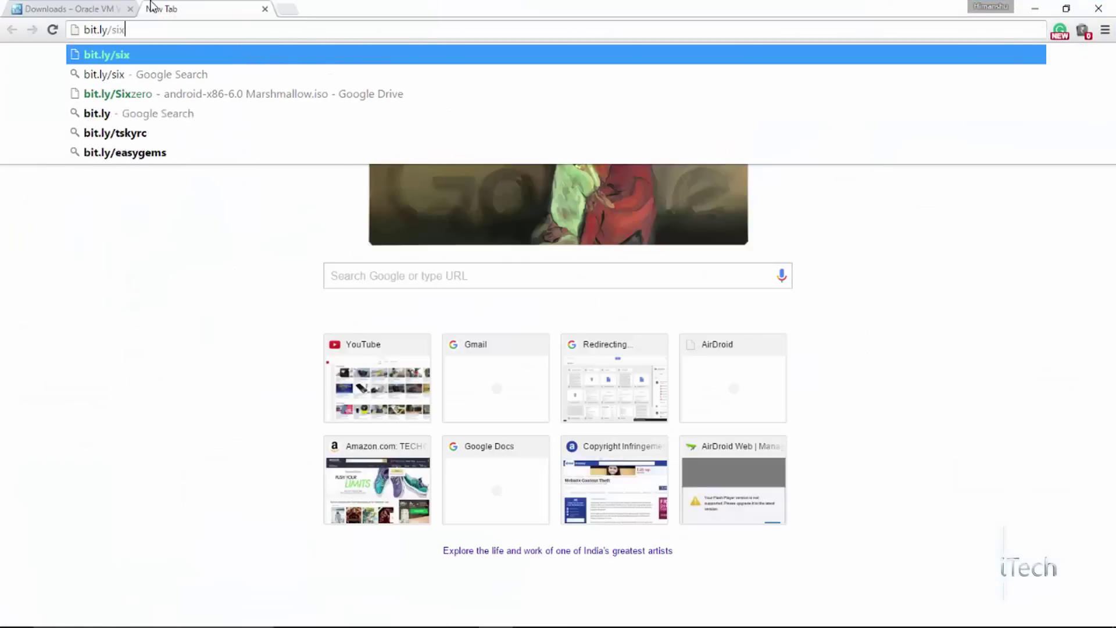
{"action": "type", "text": "zero"}
{"action": "key", "text": "Return"}
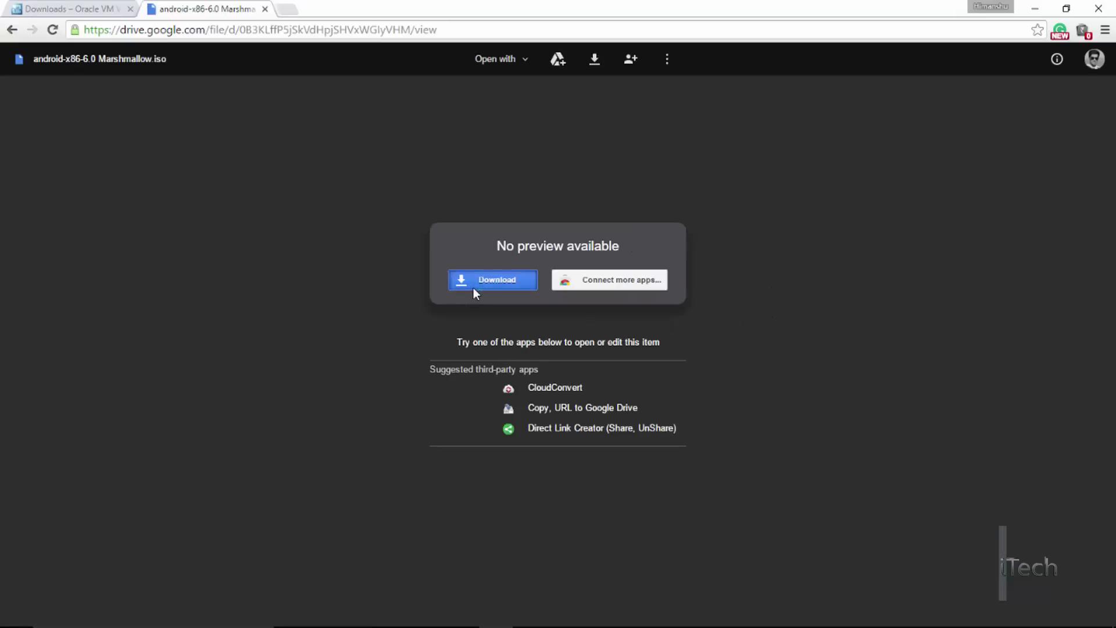
{"action": "left_click", "coordinate": [473, 289]}
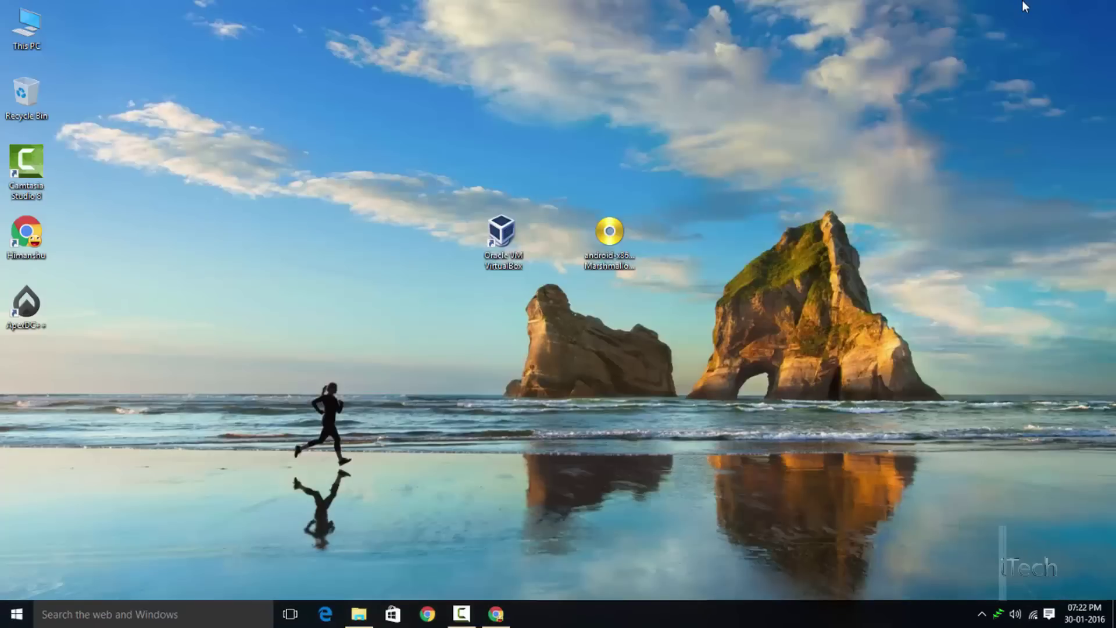
Start a new VM named Android 6.0 with type Linux, version Other Linux (32-bit).
{"action": "double_click", "coordinate": [507, 265]}
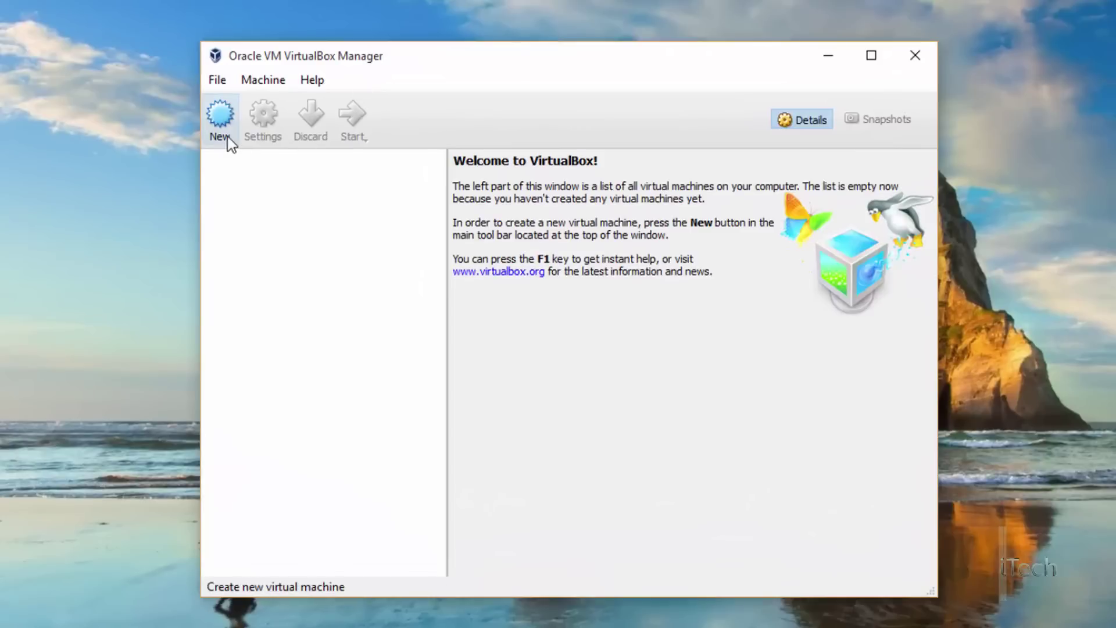
{"action": "left_click", "coordinate": [222, 122]}
{"action": "type", "text": "Andrd"}
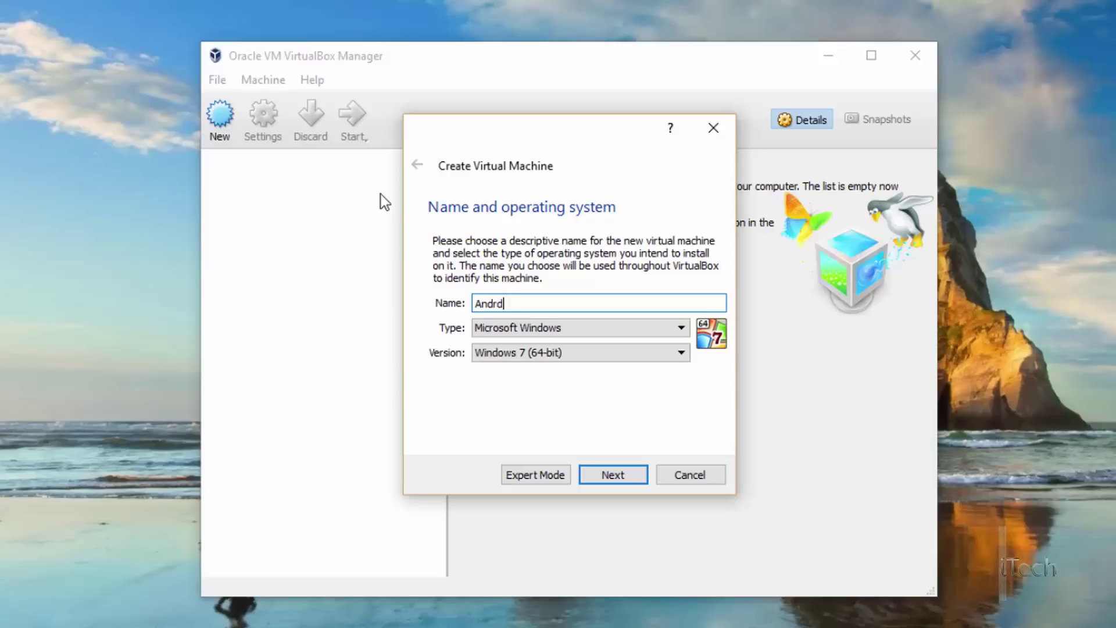
{"action": "type", "text": "oid 6.0"}
{"action": "left_click", "coordinate": [508, 327]}
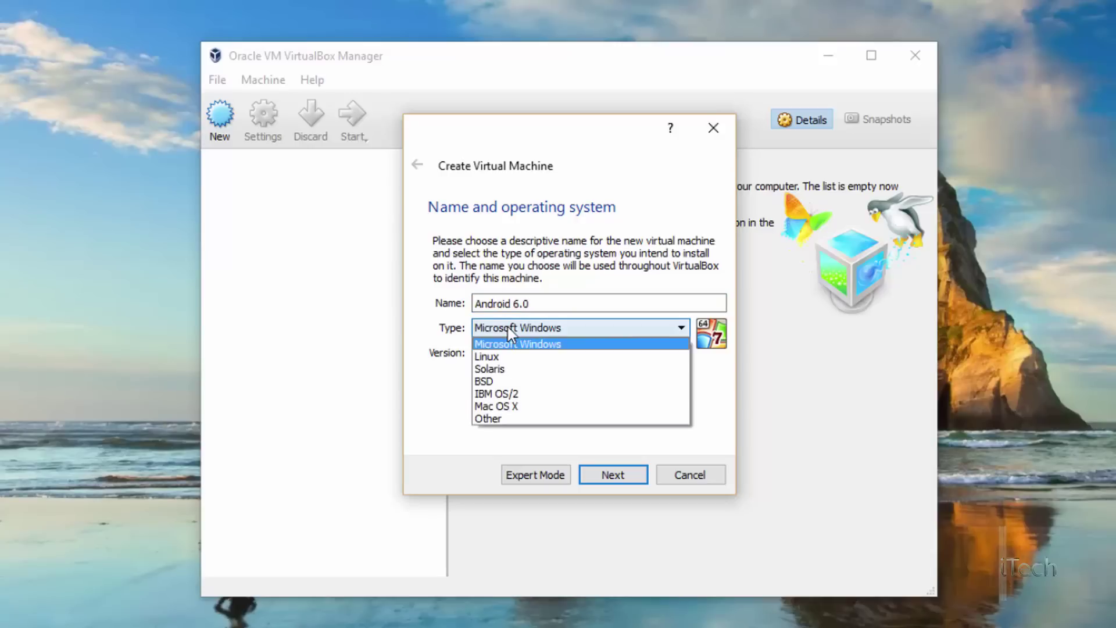
{"action": "left_click", "coordinate": [513, 361]}
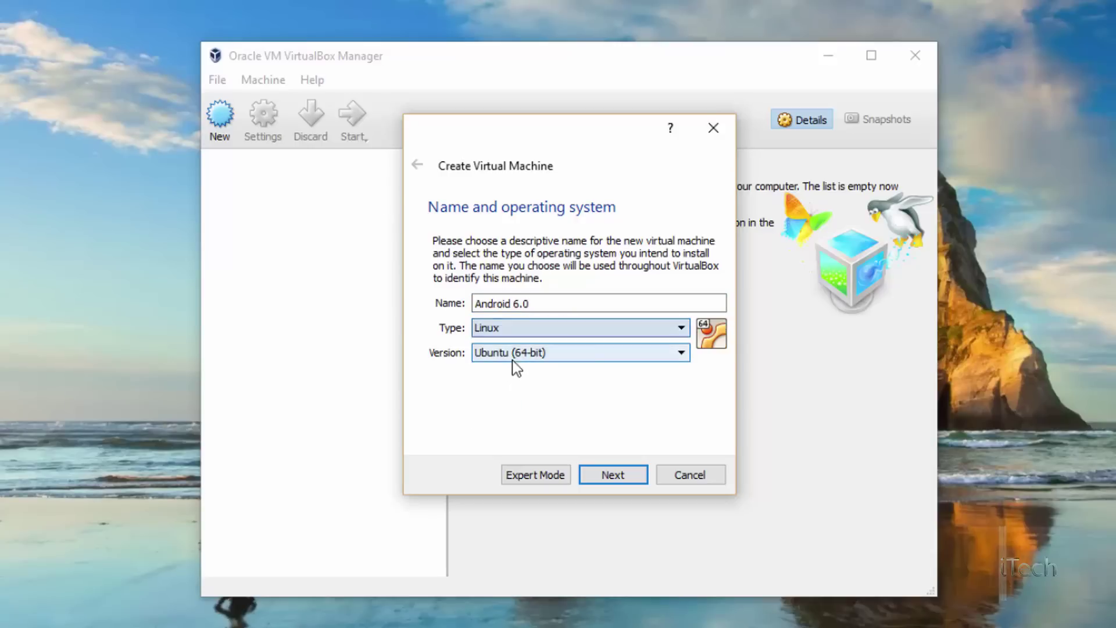
{"action": "left_click", "coordinate": [514, 357]}
{"action": "scroll", "coordinate": [542, 432], "scroll_direction": "down", "scroll_amount": 2}
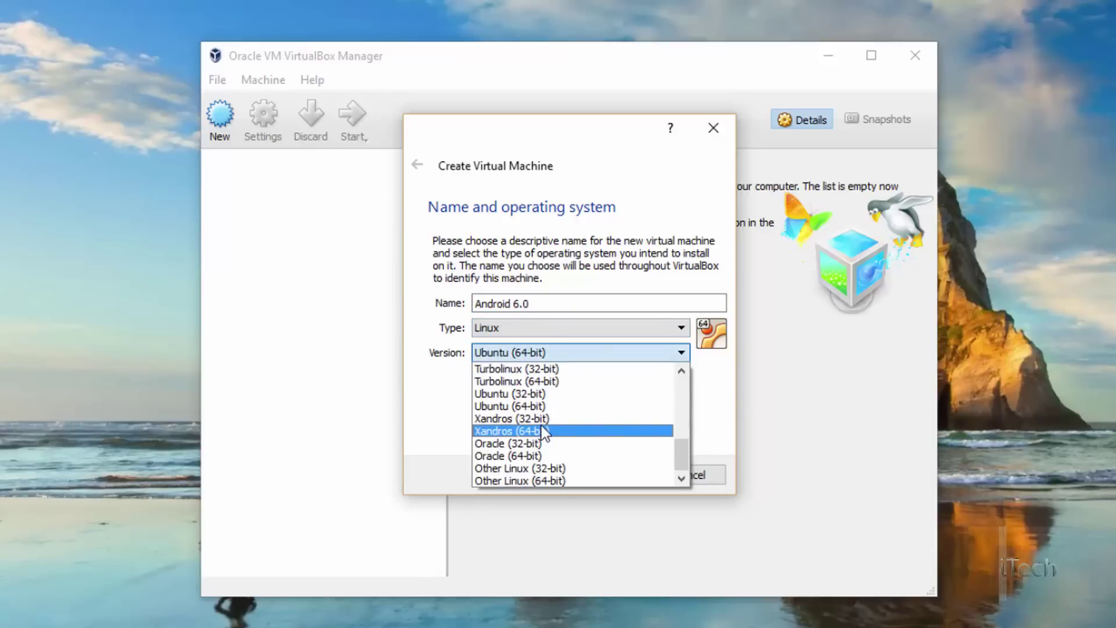
{"action": "left_click", "coordinate": [540, 473]}
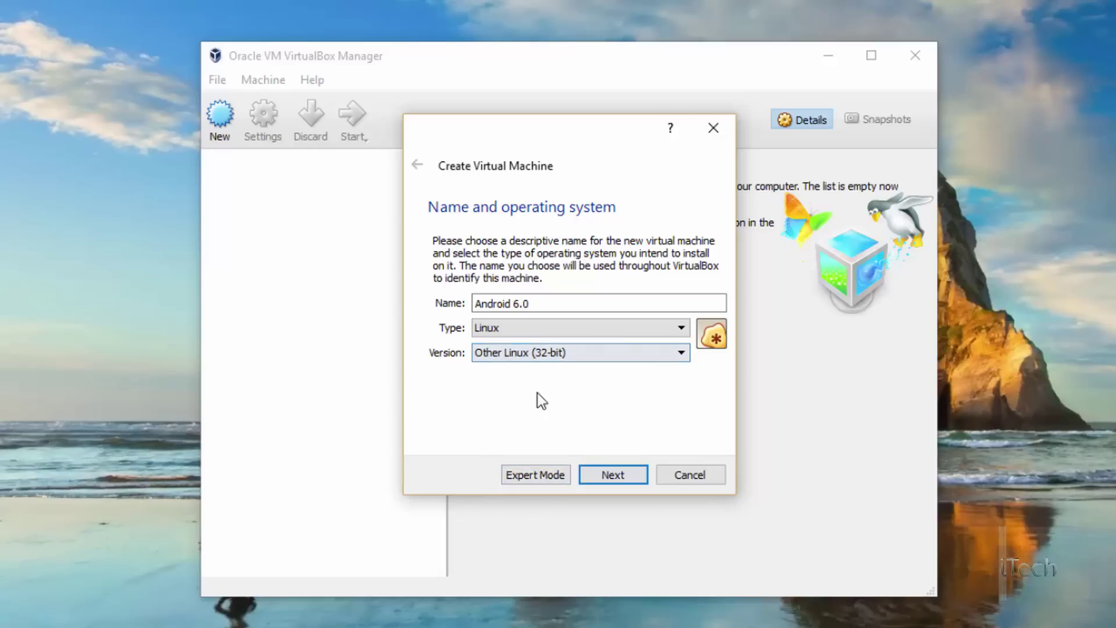
Give the VM 2048 MB of memory and continue to the hard disk step.
{"action": "left_click", "coordinate": [607, 478]}
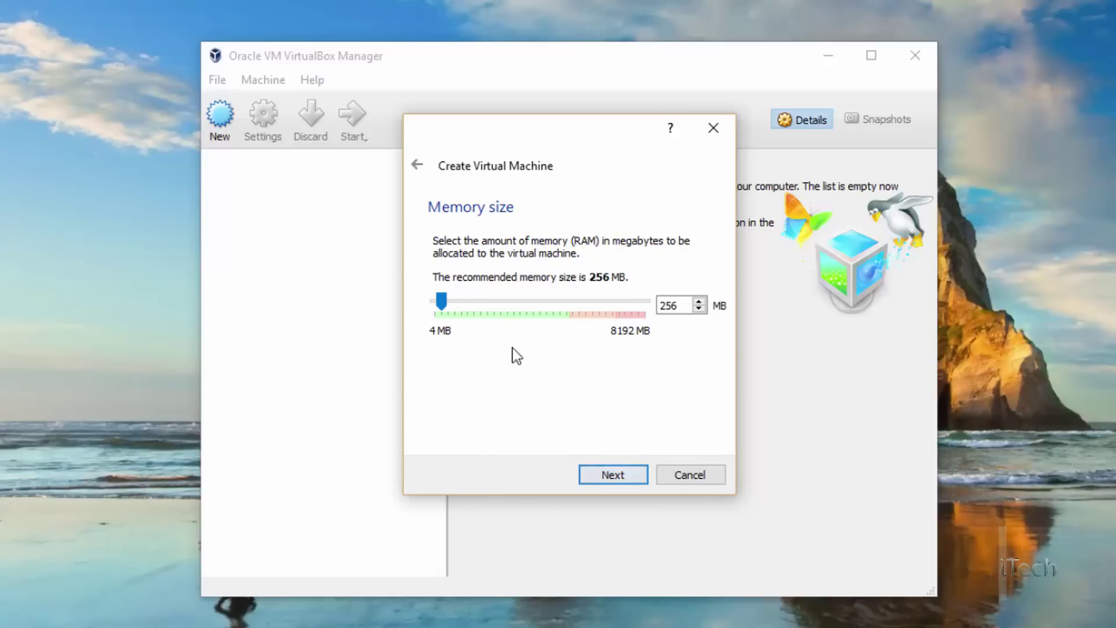
{"action": "left_click_drag", "start_coordinate": [442, 302], "coordinate": [493, 304]}
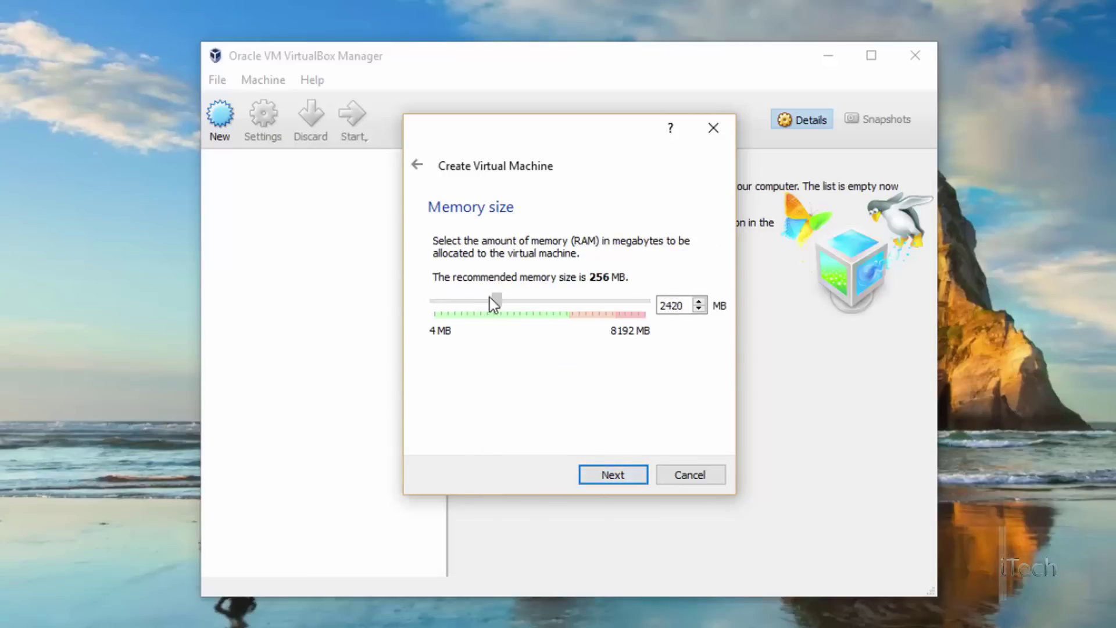
{"action": "key", "text": "Tab"}
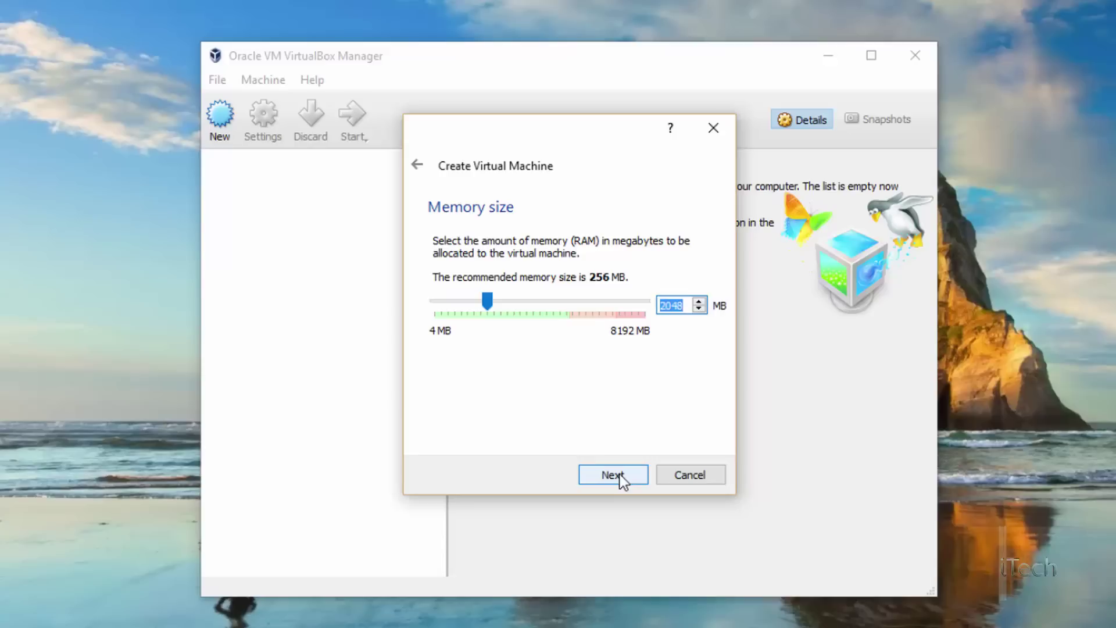
{"action": "left_click", "coordinate": [622, 481]}
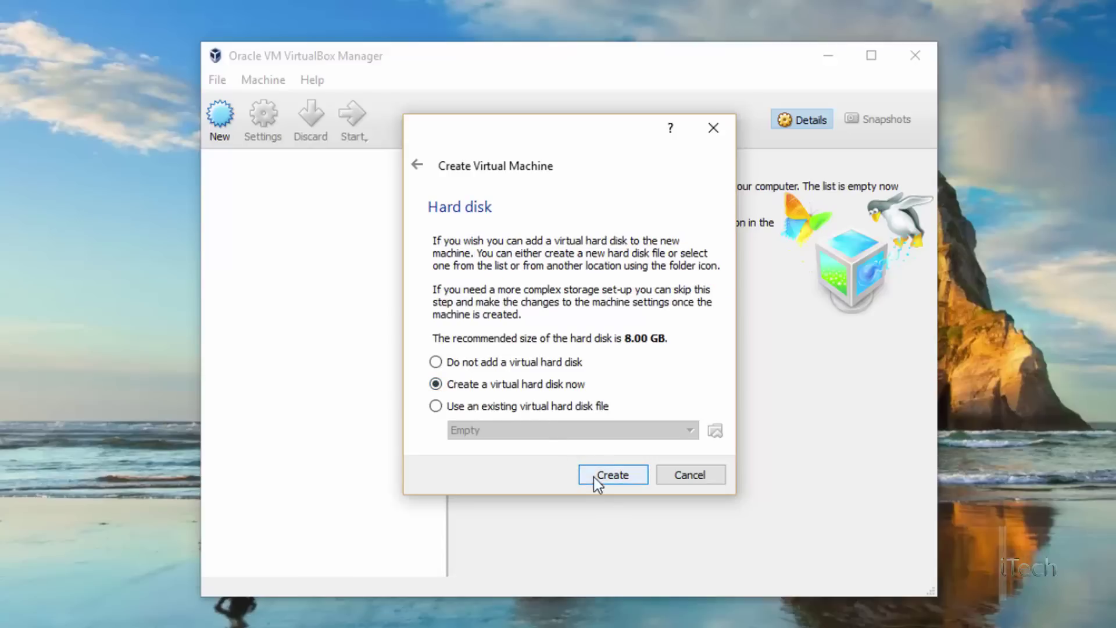
Choose a VDI hard disk with fixed-size storage.
{"action": "left_click", "coordinate": [594, 477]}
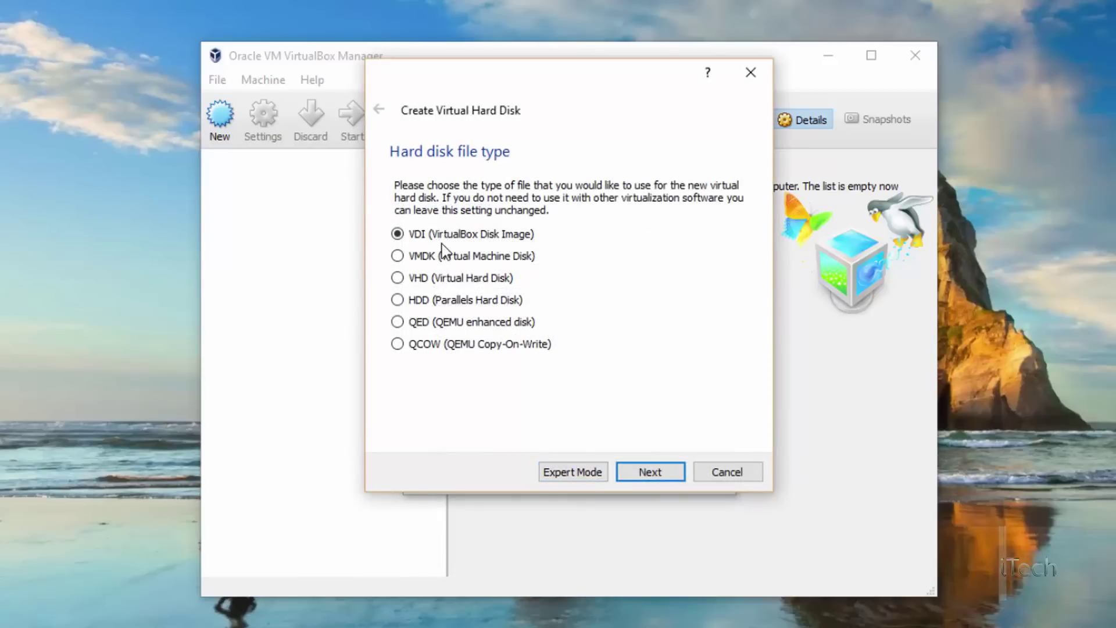
{"action": "left_click", "coordinate": [650, 471]}
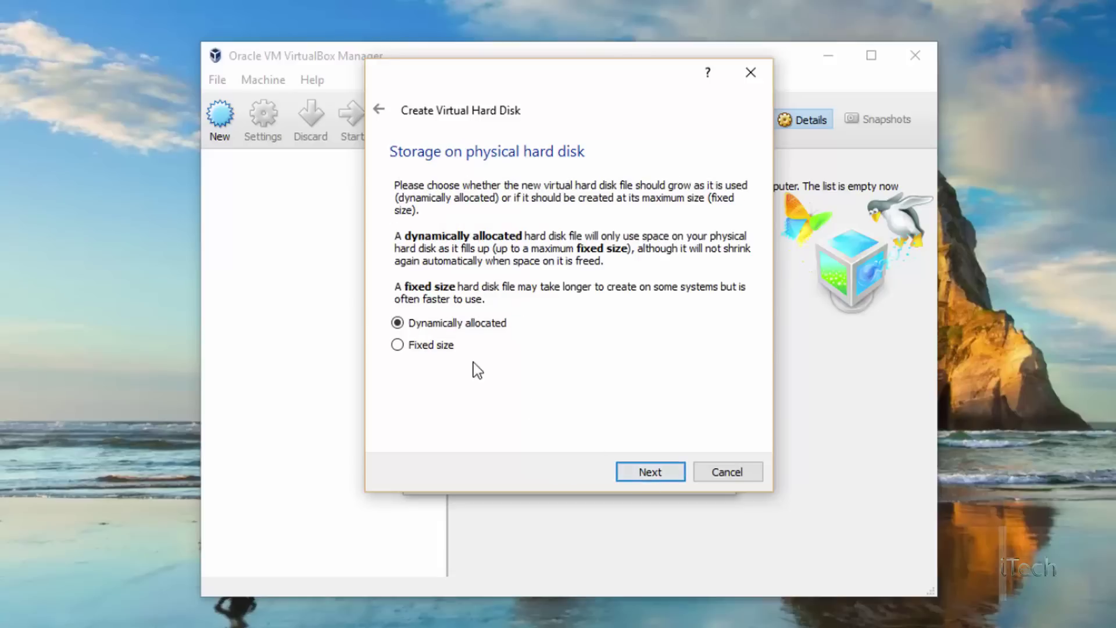
{"action": "left_click", "coordinate": [439, 348]}
{"action": "left_click", "coordinate": [456, 325]}
{"action": "left_click", "coordinate": [442, 346]}
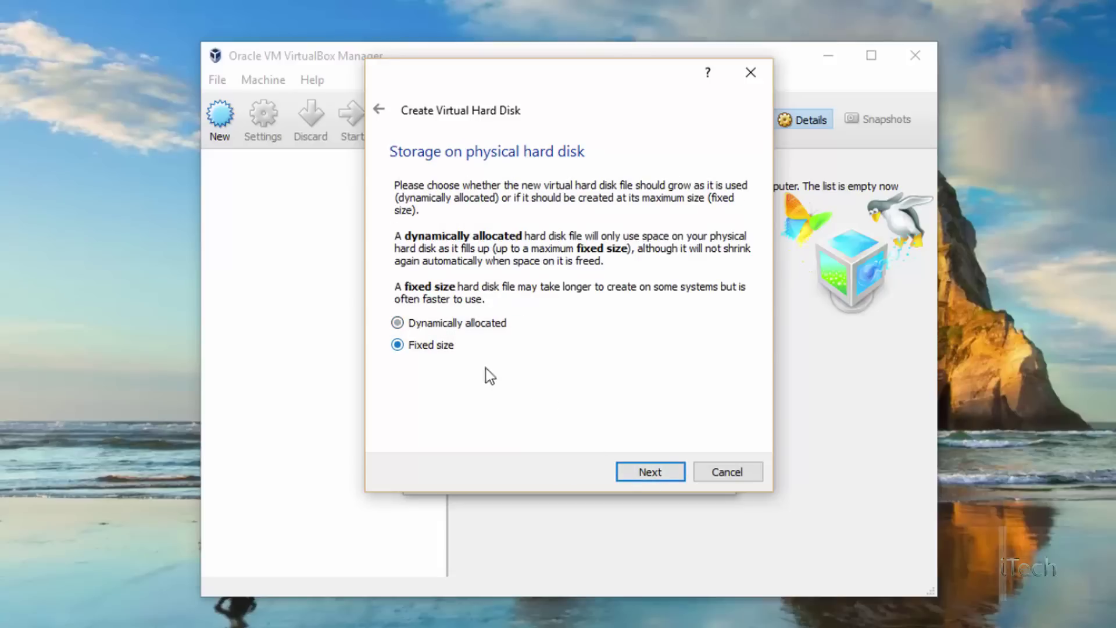
{"action": "left_click", "coordinate": [666, 470]}
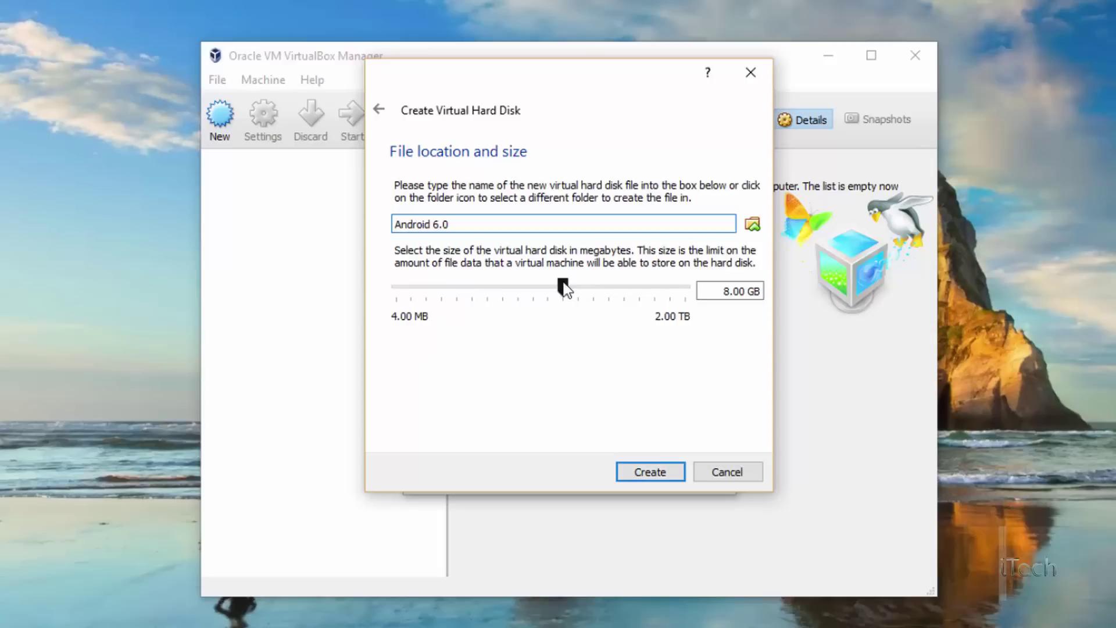
Keep the 8 GB size and create the disk as D:\Android 6.0.vdi.
{"action": "mouse_move", "coordinate": [563, 288]}
{"action": "left_mouse_down"}
{"action": "mouse_move", "coordinate": [594, 293]}
{"action": "mouse_move", "coordinate": [563, 289]}
{"action": "left_mouse_up"}
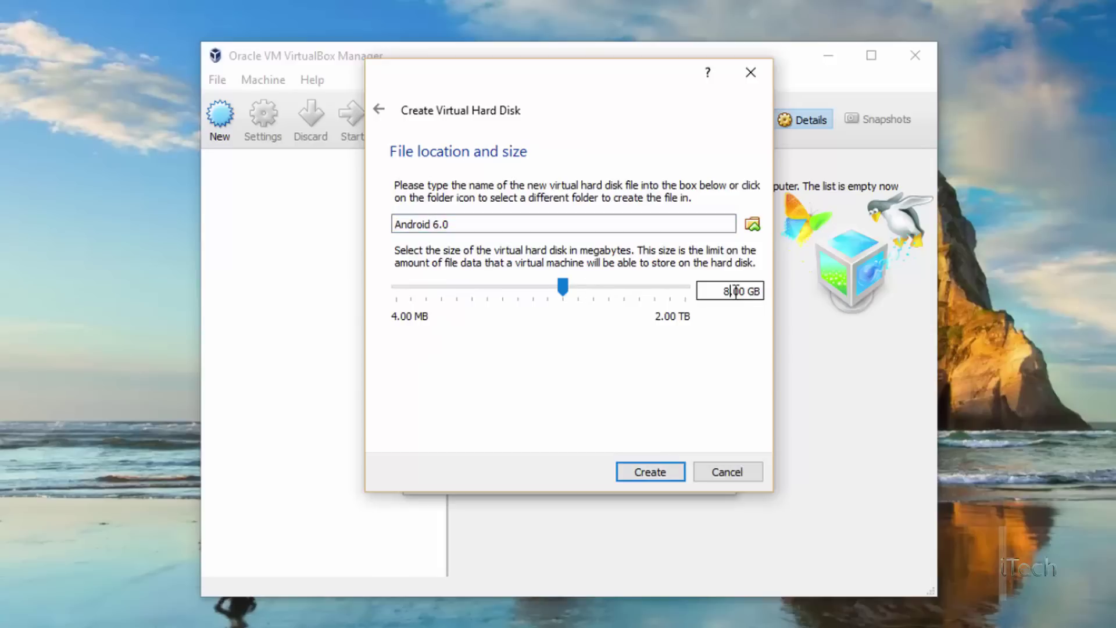
{"action": "left_click", "coordinate": [751, 225]}
{"action": "scroll", "coordinate": [878, 341], "scroll_direction": "down", "scroll_amount": 2}
{"action": "left_click", "coordinate": [967, 483]}
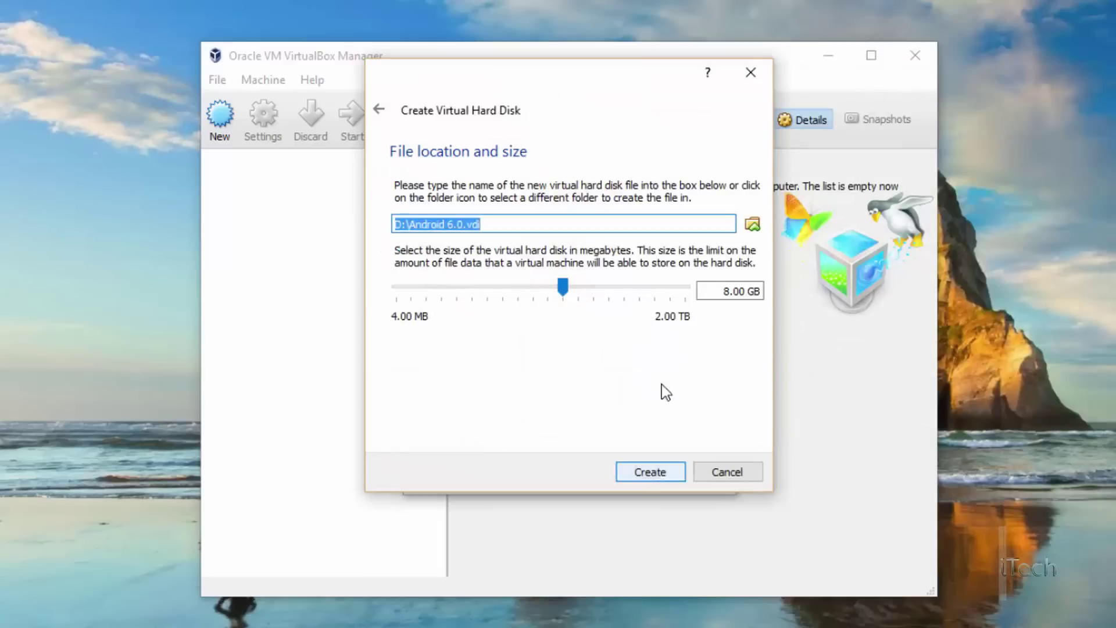
{"action": "key", "text": "Return"}
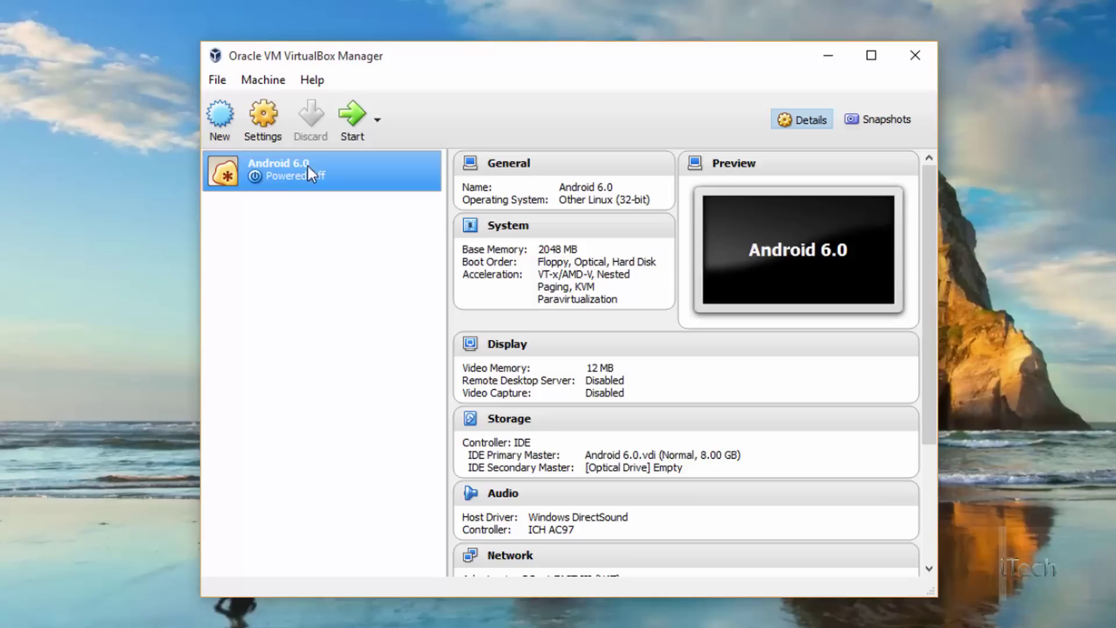
Attach the android-x86-6.0 Marshmallow ISO as an IDE optical drive, save, and start the VM.
{"action": "left_click", "coordinate": [262, 124]}
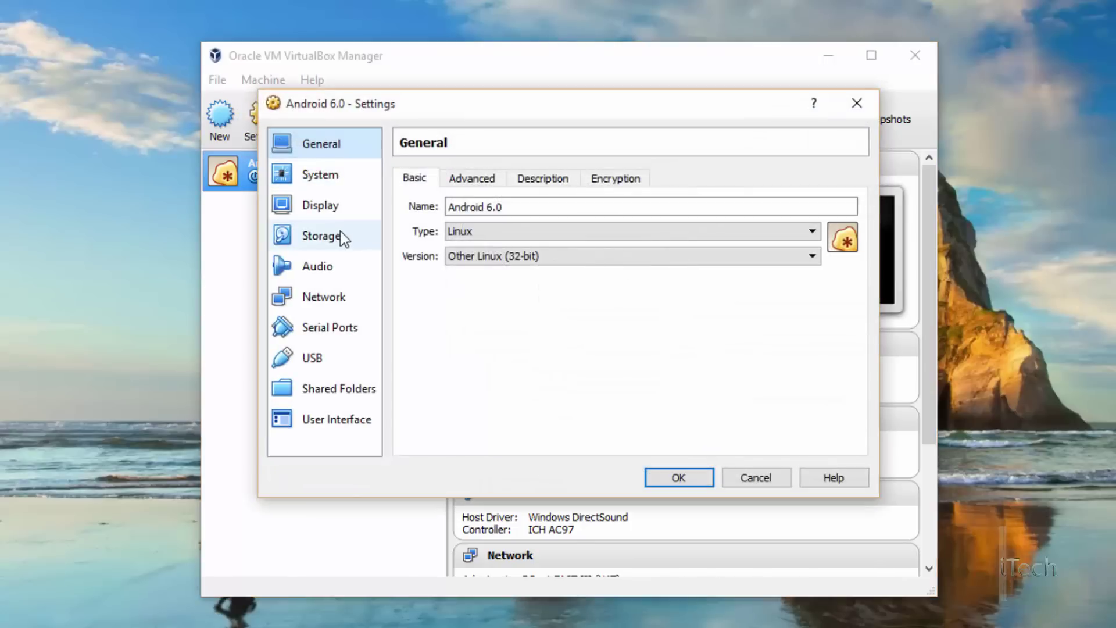
{"action": "left_click", "coordinate": [341, 231]}
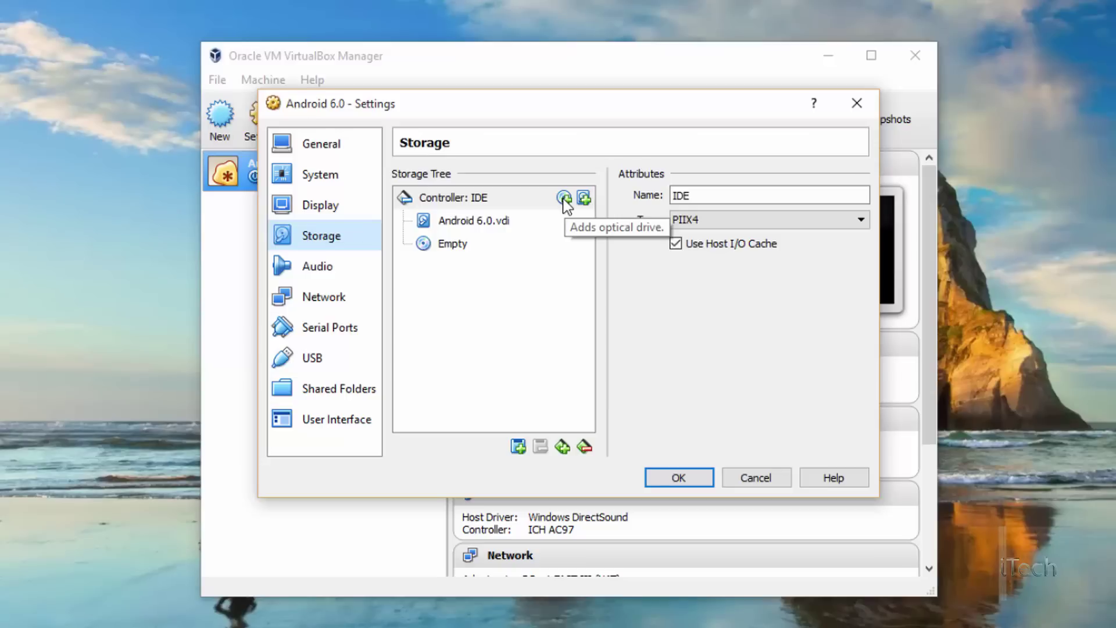
{"action": "left_click", "coordinate": [565, 199]}
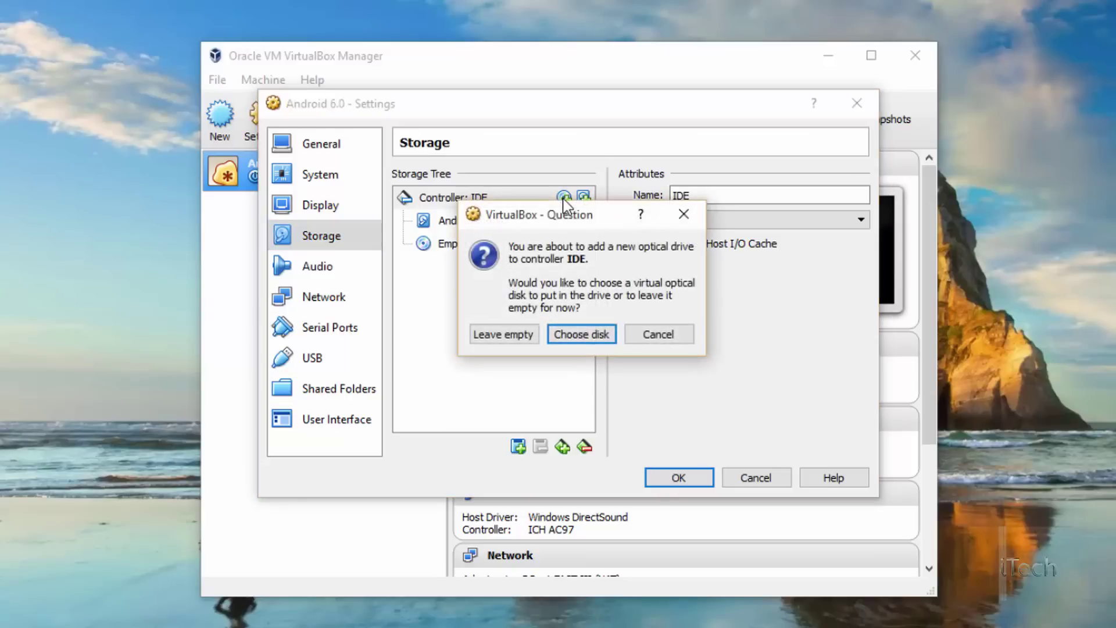
{"action": "left_click", "coordinate": [576, 335]}
{"action": "left_click", "coordinate": [535, 255]}
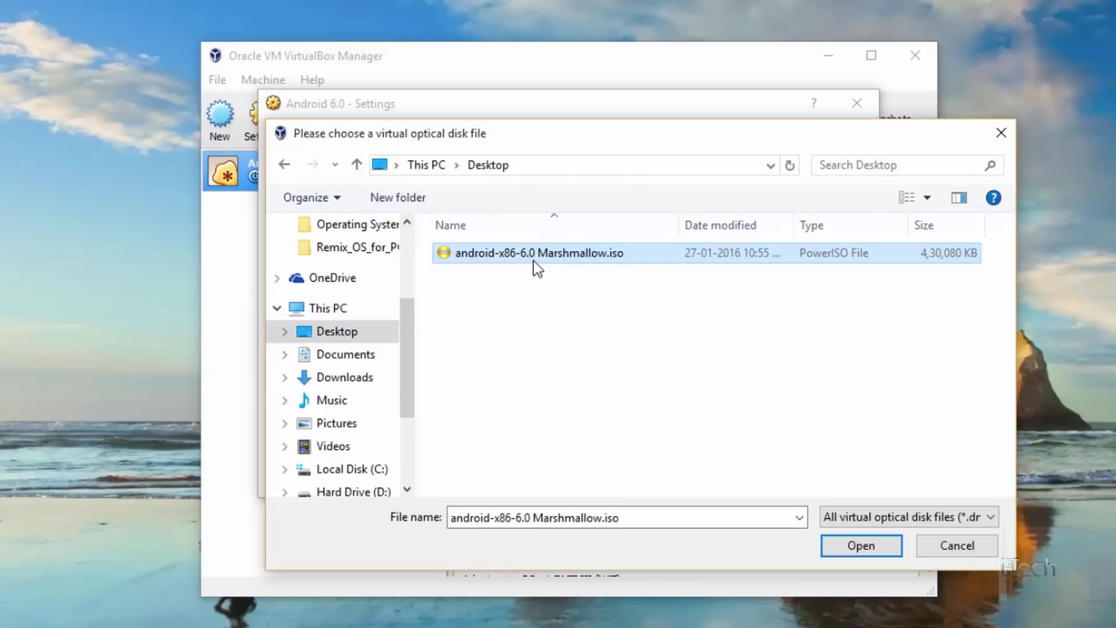
{"action": "left_click", "coordinate": [831, 548]}
{"action": "left_click", "coordinate": [689, 479]}
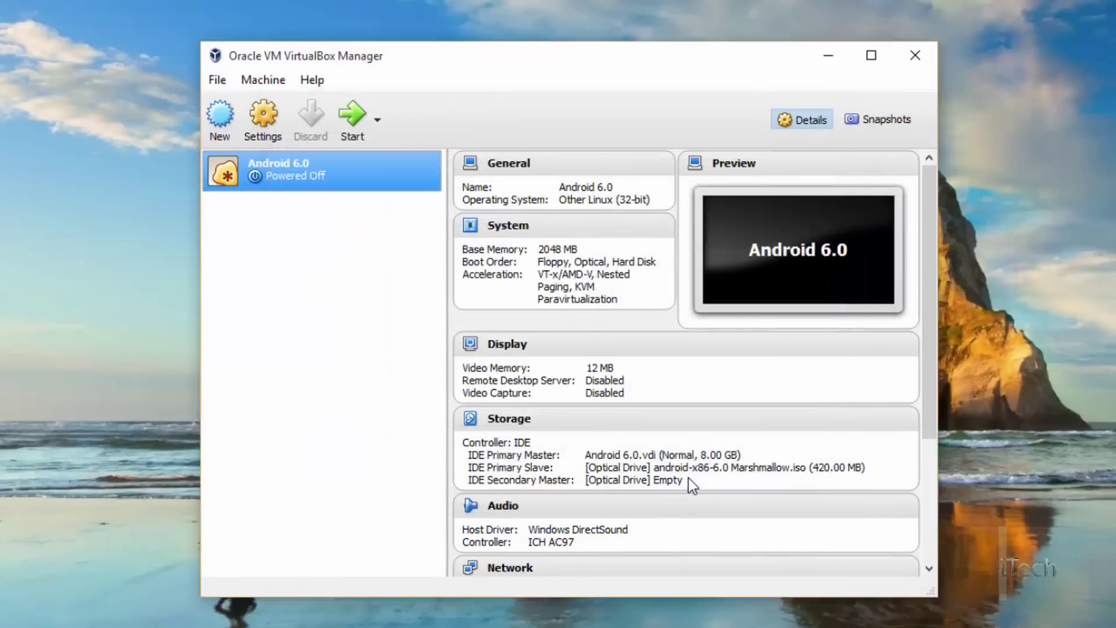
{"action": "left_click", "coordinate": [352, 115]}
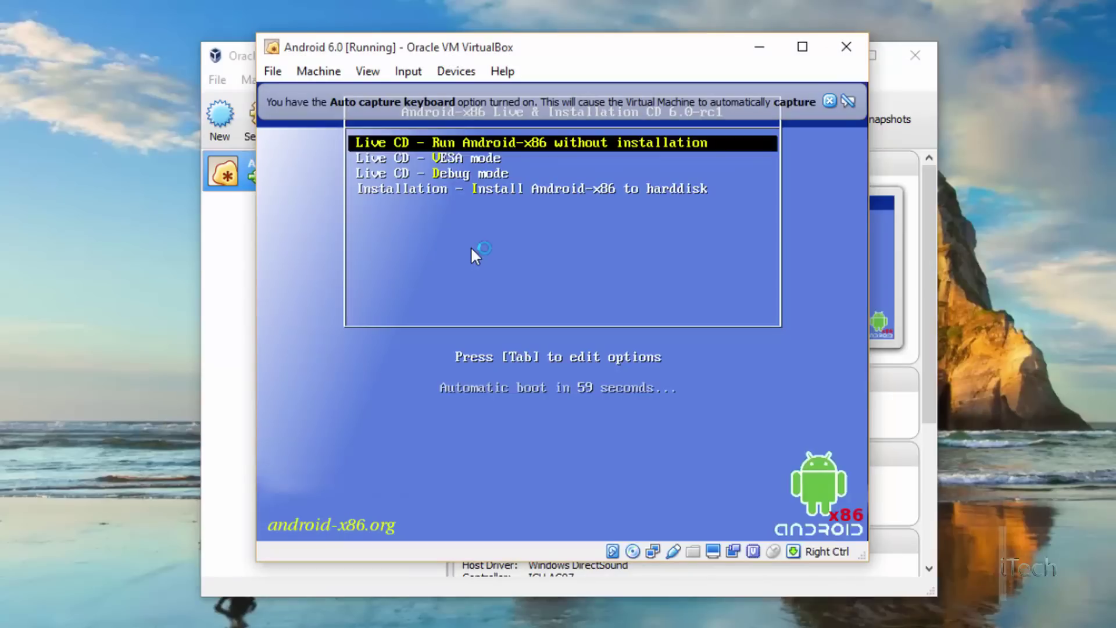
Boot the install-to-harddisk option from the Android-x86 boot menu.
{"action": "key", "text": "Down"}
{"action": "key", "text": "Down"}
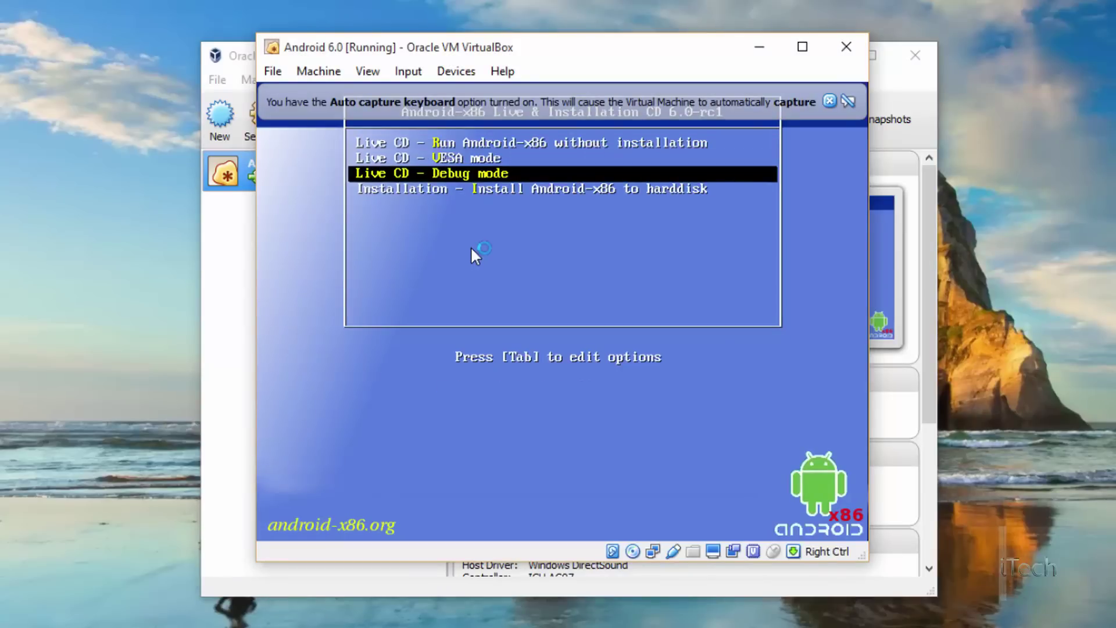
{"action": "key", "text": "Down"}
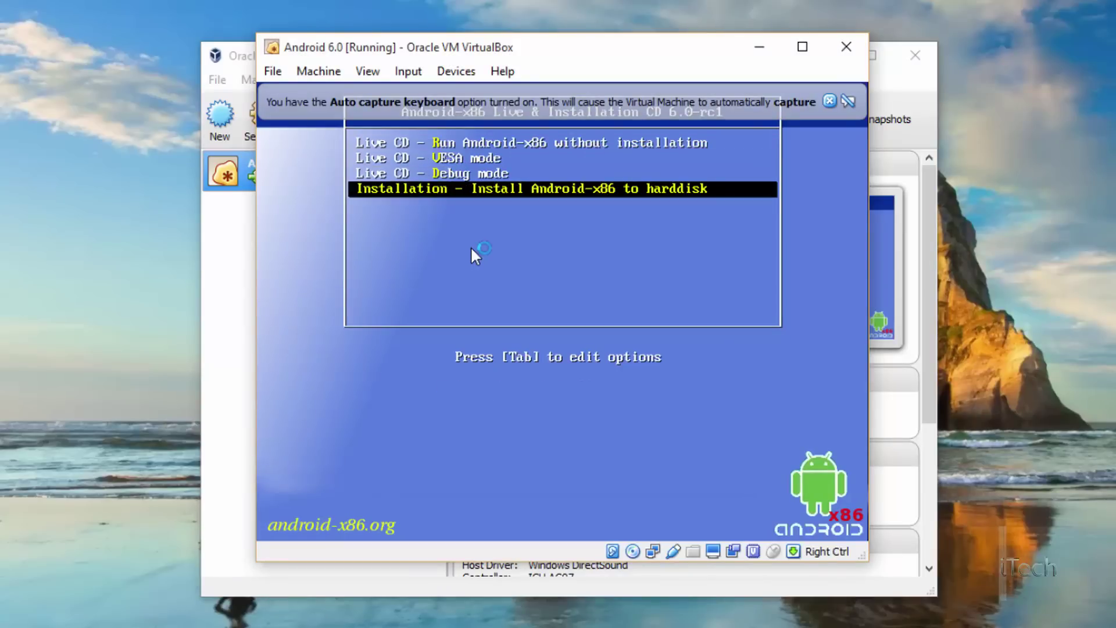
{"action": "key", "text": "Return"}
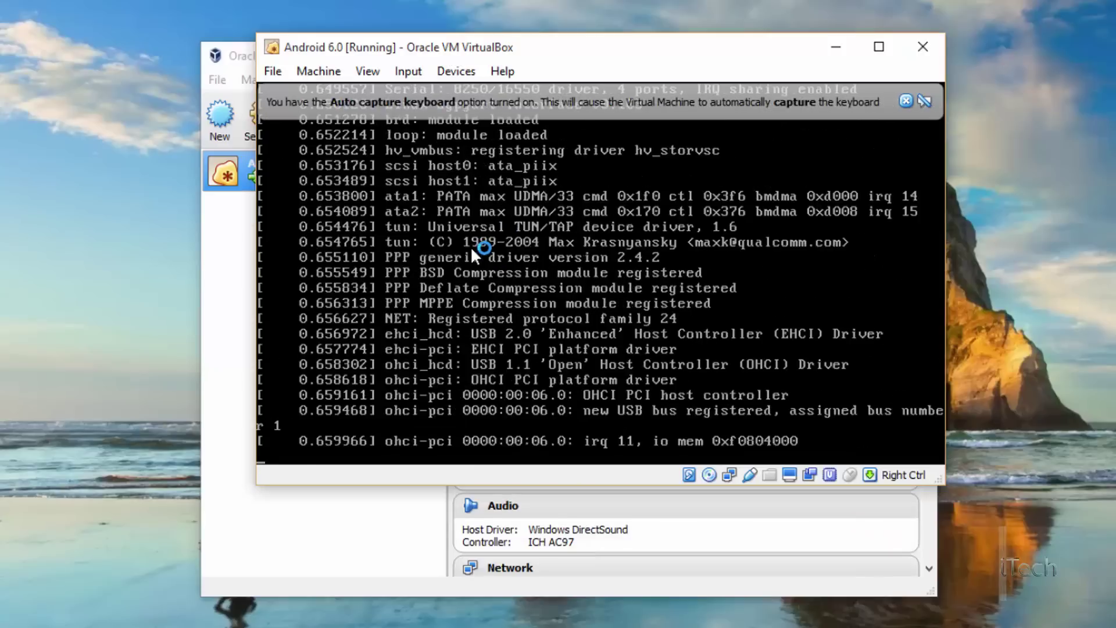
Create a full-size primary partition sda1 in cfdisk and mark it bootable.
{"action": "key", "text": "Down"}
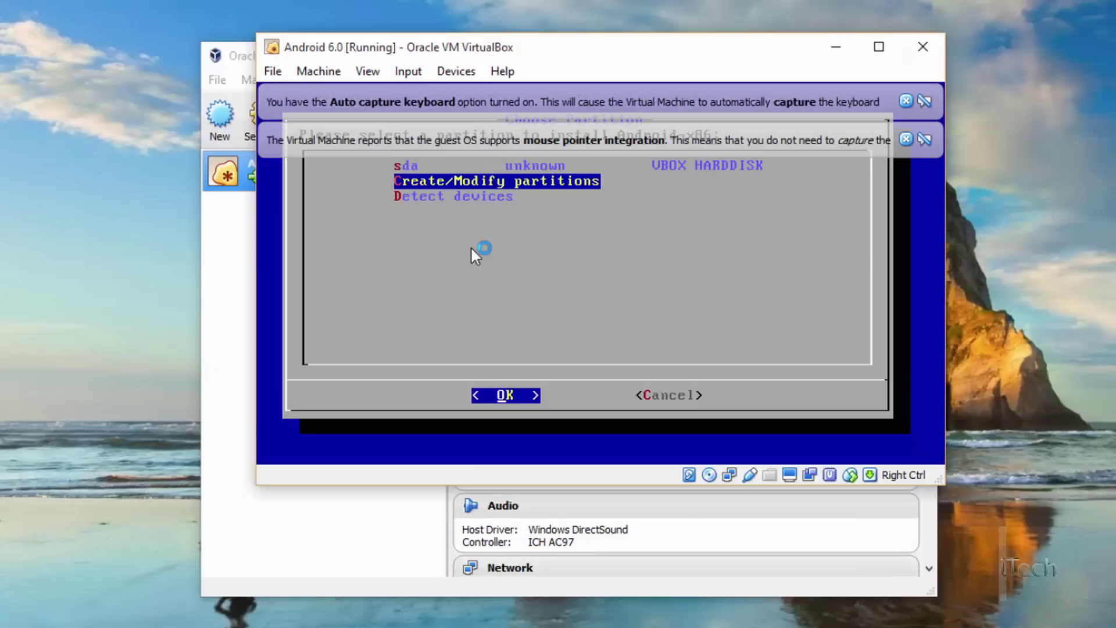
{"action": "key", "text": "Return"}
{"action": "key", "text": "Return"}
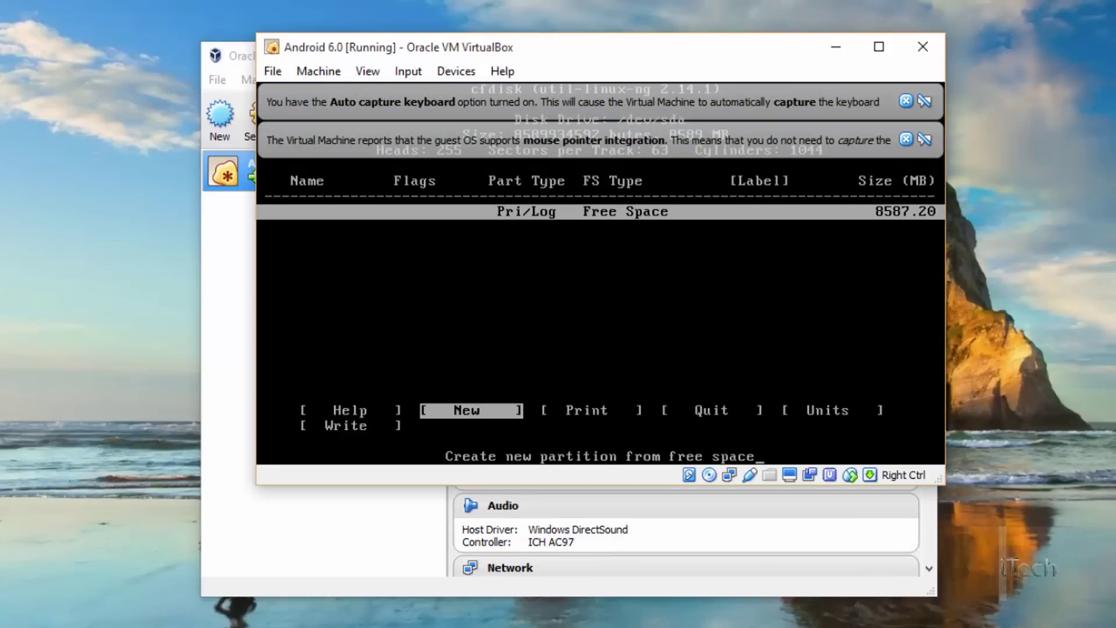
{"action": "key", "text": "Left"}
{"action": "key", "text": "Right"}
{"action": "key", "text": "Return"}
{"action": "key", "text": "Return"}
{"action": "key", "text": "Return"}
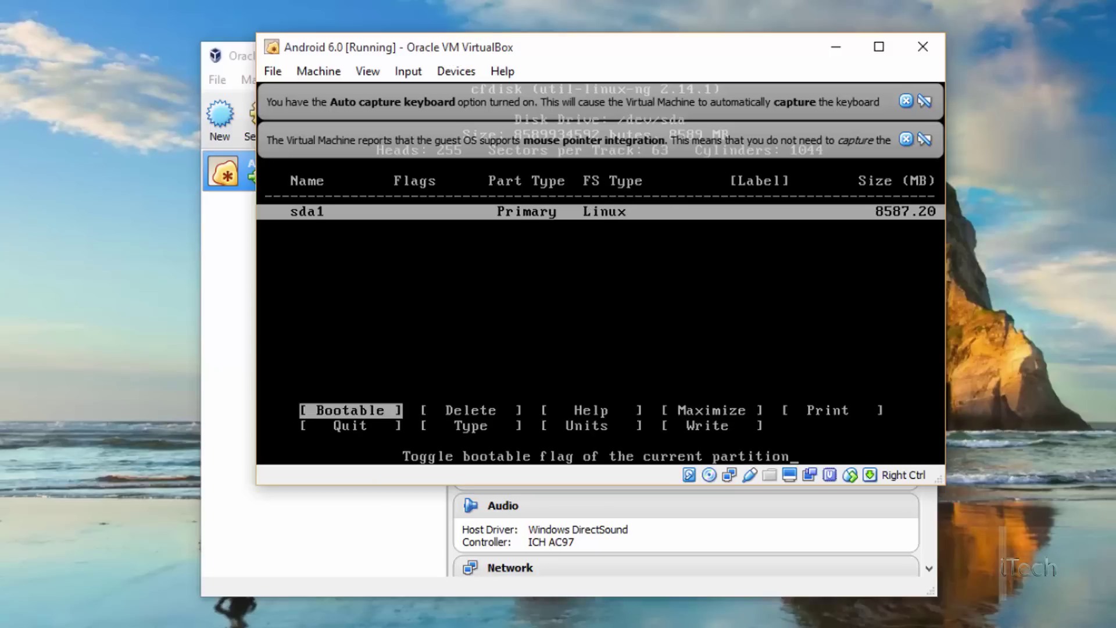
{"action": "key", "text": "Return"}
Write the partition table to disk and move toward Quit.
{"action": "key", "text": "Right"}
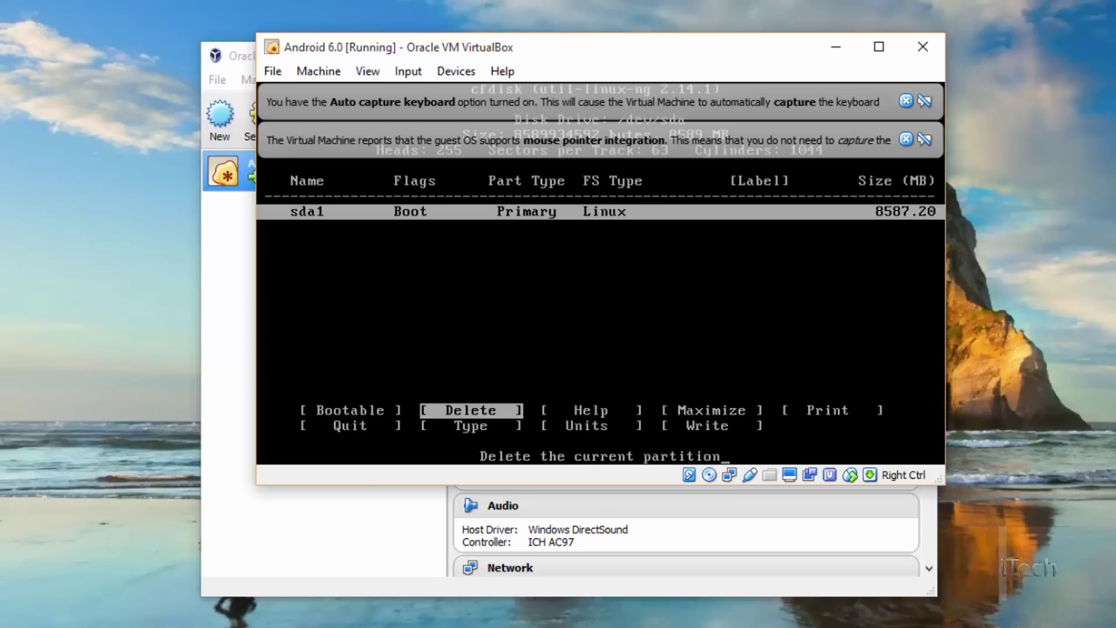
{"action": "key", "text": "Right"}
{"action": "key", "text": "Right"}
{"action": "key", "text": "Right"}
{"action": "key", "text": "Right"}
{"action": "key", "text": "Right"}
{"action": "key", "text": "Right"}
{"action": "key", "text": "Right"}
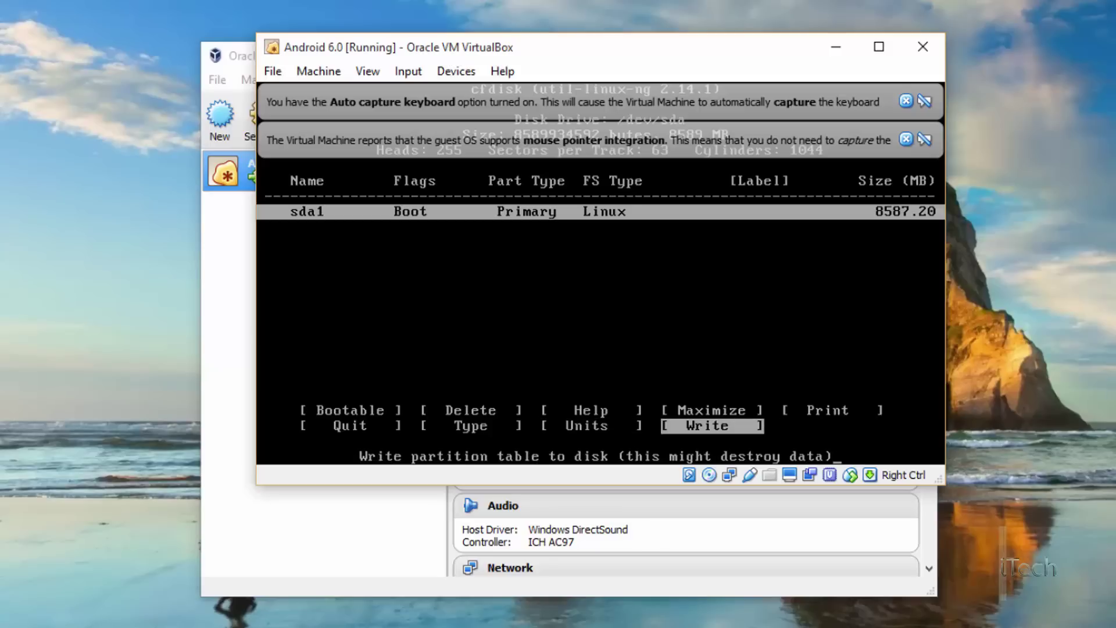
{"action": "key", "text": "Return"}
{"action": "type", "text": "ye"}
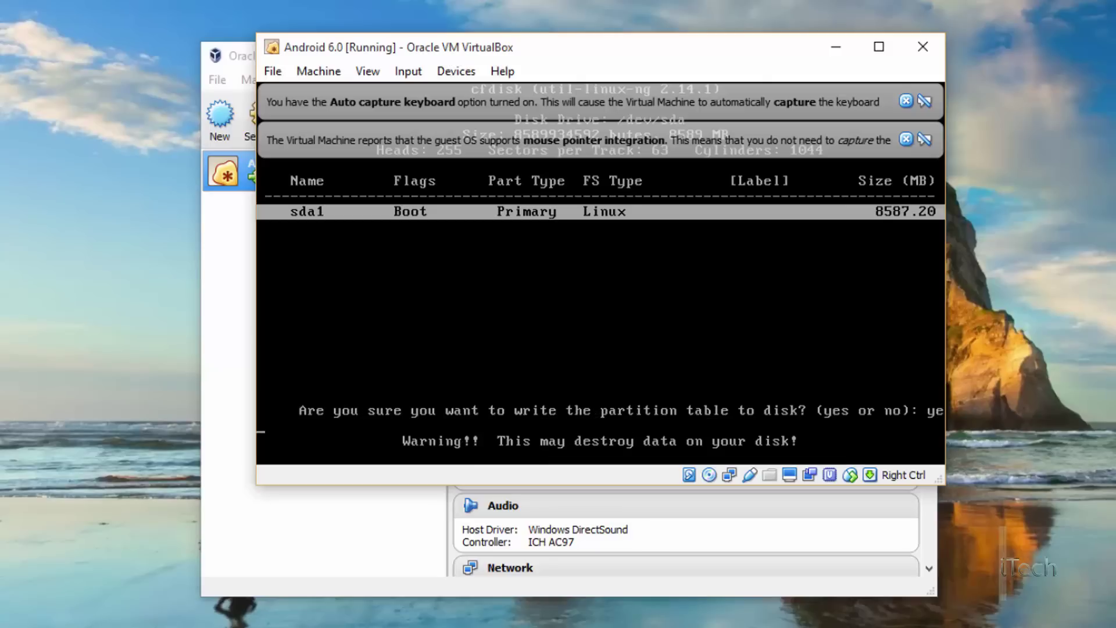
{"action": "key", "text": "Return"}
{"action": "key", "text": "Right"}
{"action": "key", "text": "Right"}
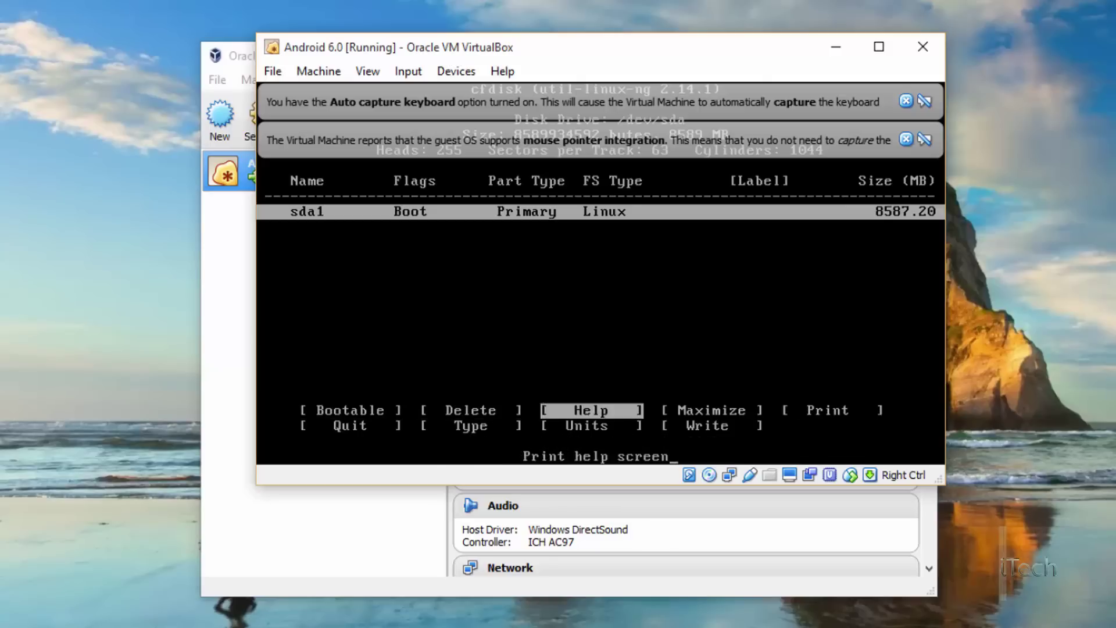
{"action": "key", "text": "Right"}
{"action": "key", "text": "Right"}
{"action": "key", "text": "Right"}
Choose sda1 for installation and format it as ext3.
{"action": "key", "text": "Return"}
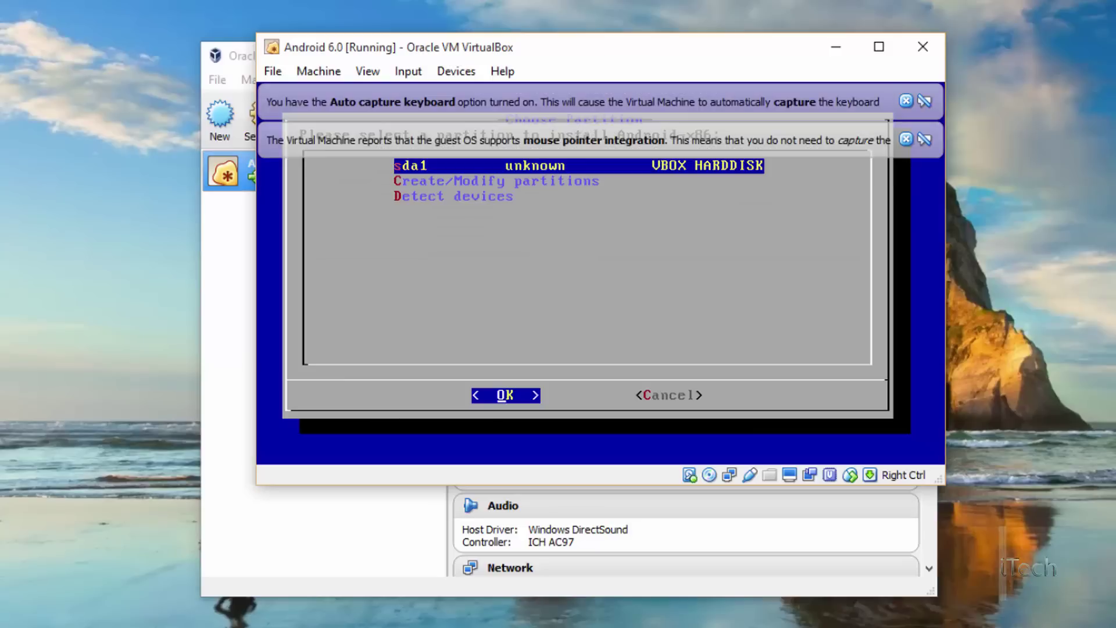
{"action": "key", "text": "Return"}
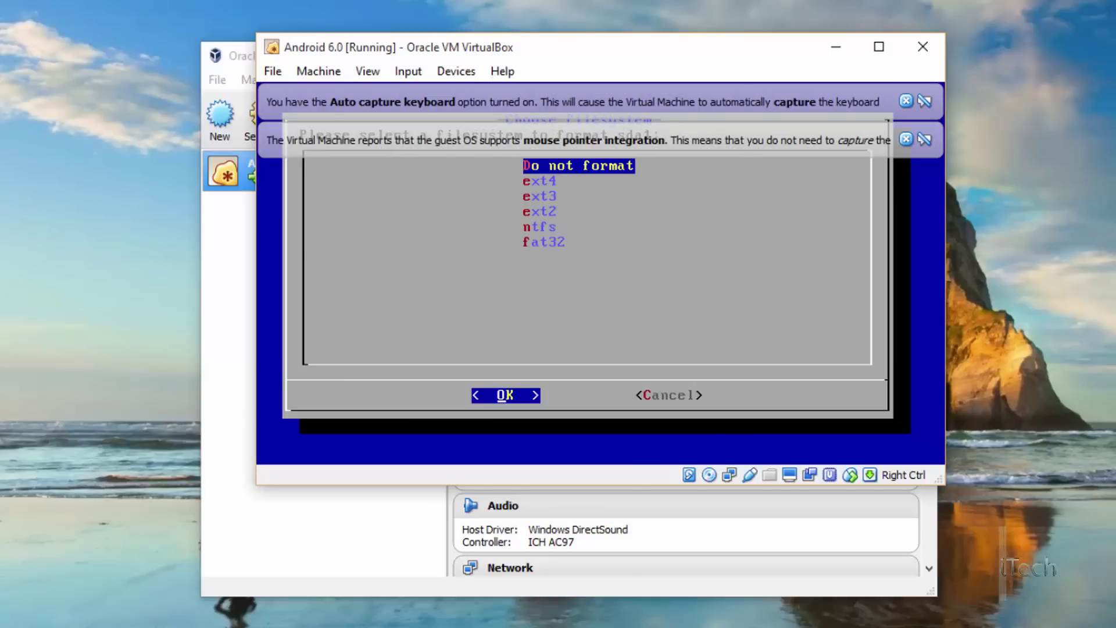
{"action": "key", "text": "Down"}
{"action": "key", "text": "Down"}
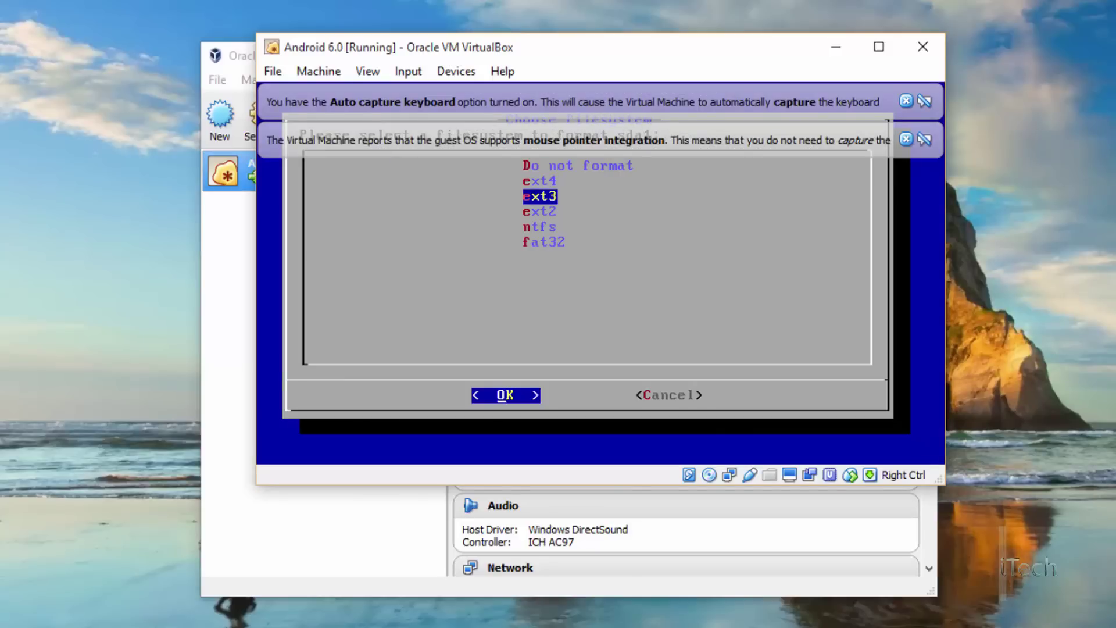
{"action": "key", "text": "Return"}
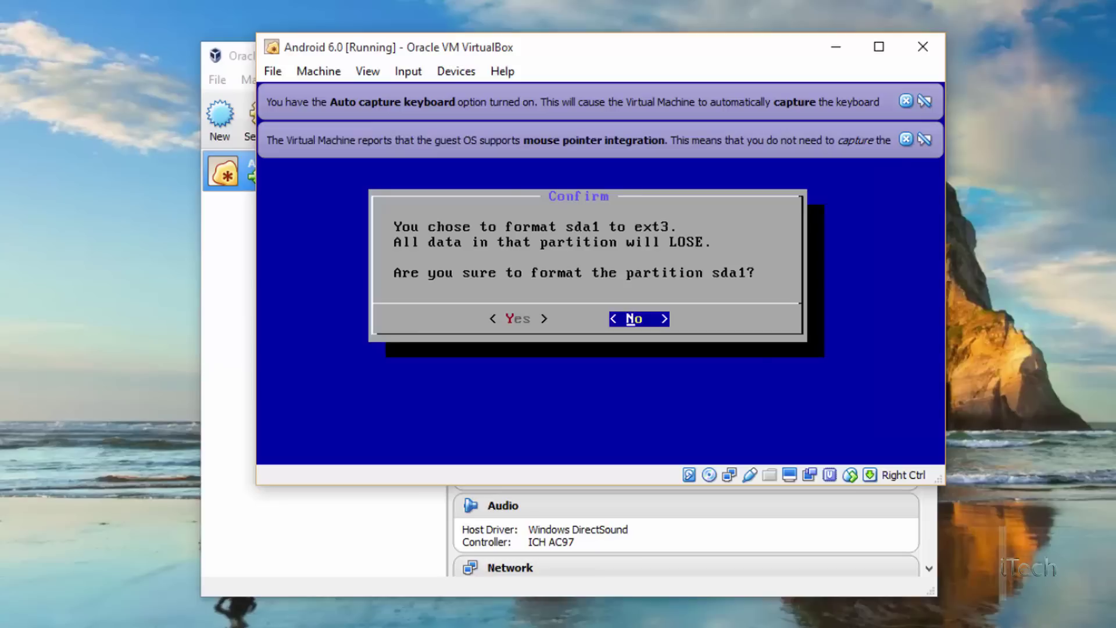
{"action": "key", "text": "Left"}
{"action": "key", "text": "Return"}
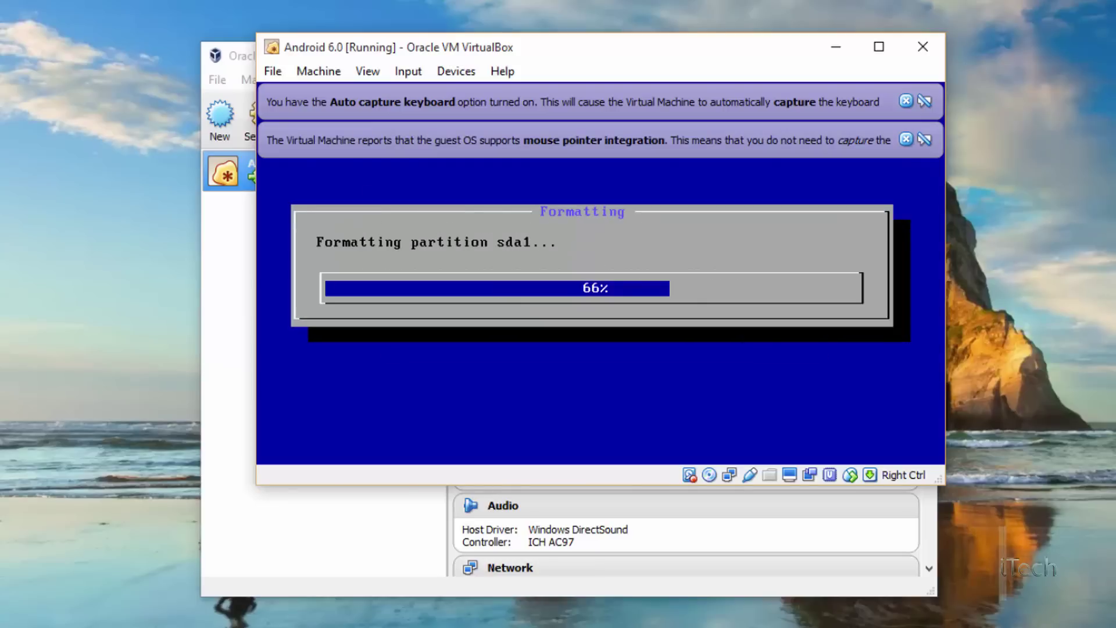
Install GRUB, skip EFI GRUB2, make /system read-write, and run Android-x86.
{"action": "key", "text": "Left"}
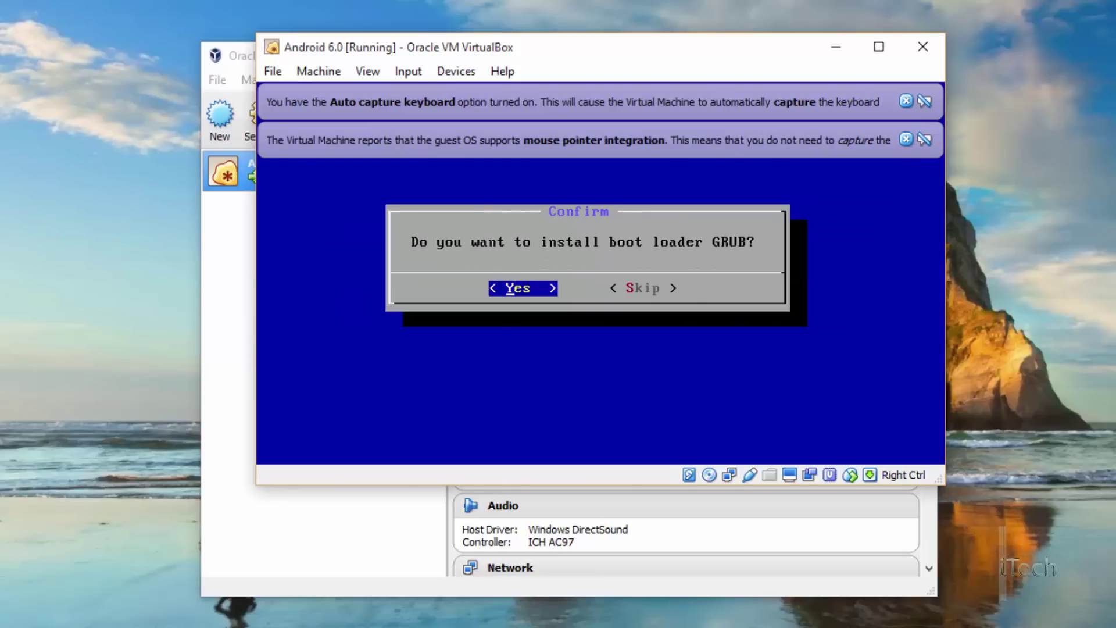
{"action": "key", "text": "Return"}
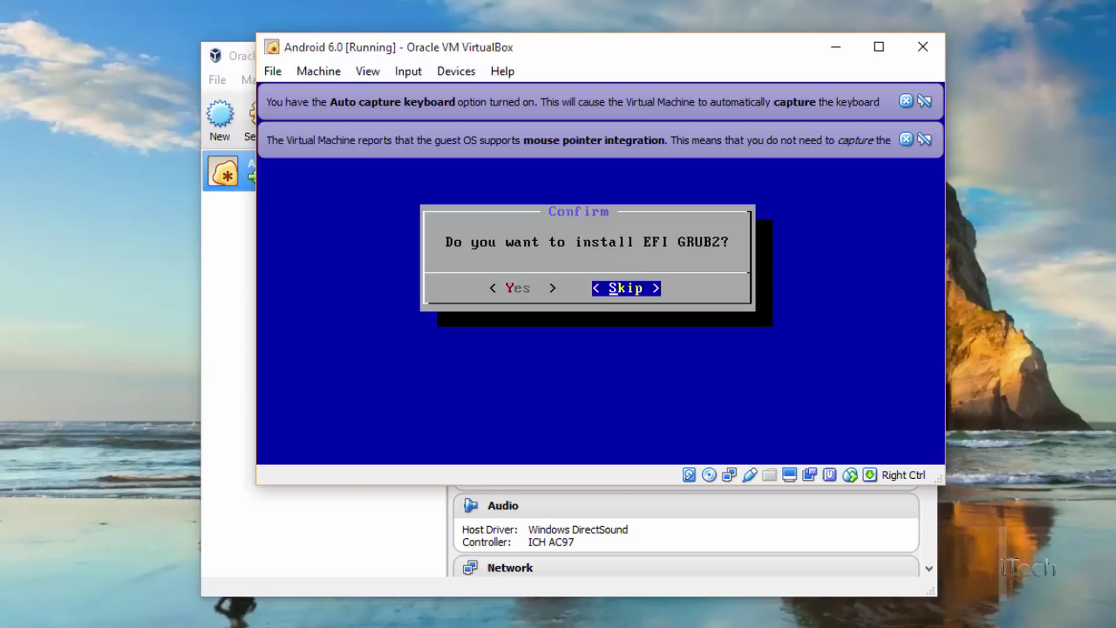
{"action": "key", "text": "Return"}
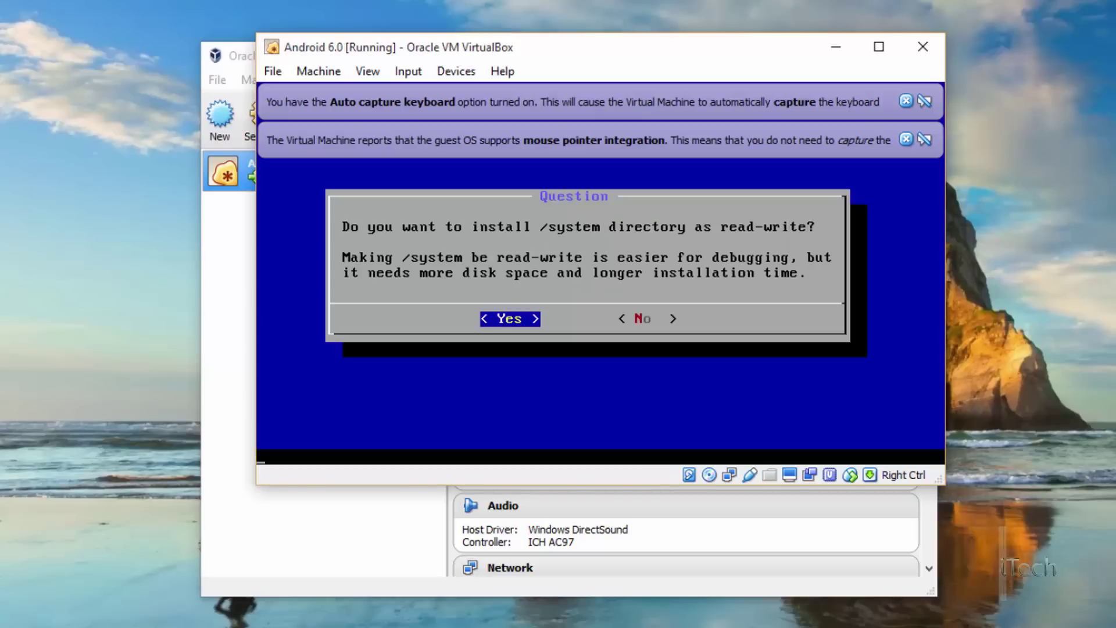
{"action": "key", "text": "Return"}
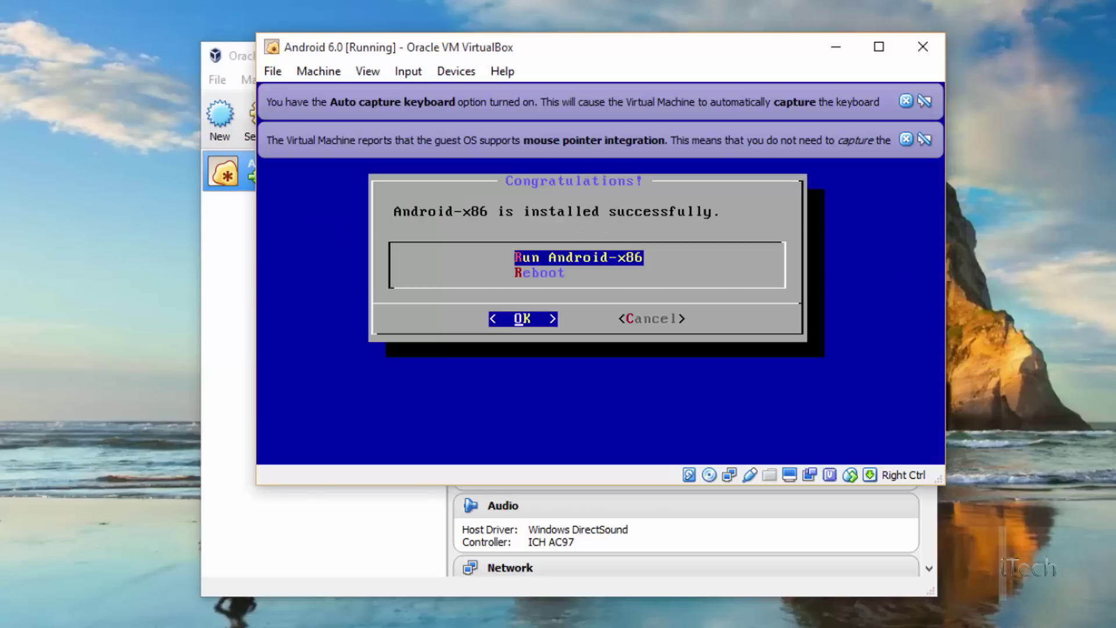
{"action": "key", "text": "Return"}
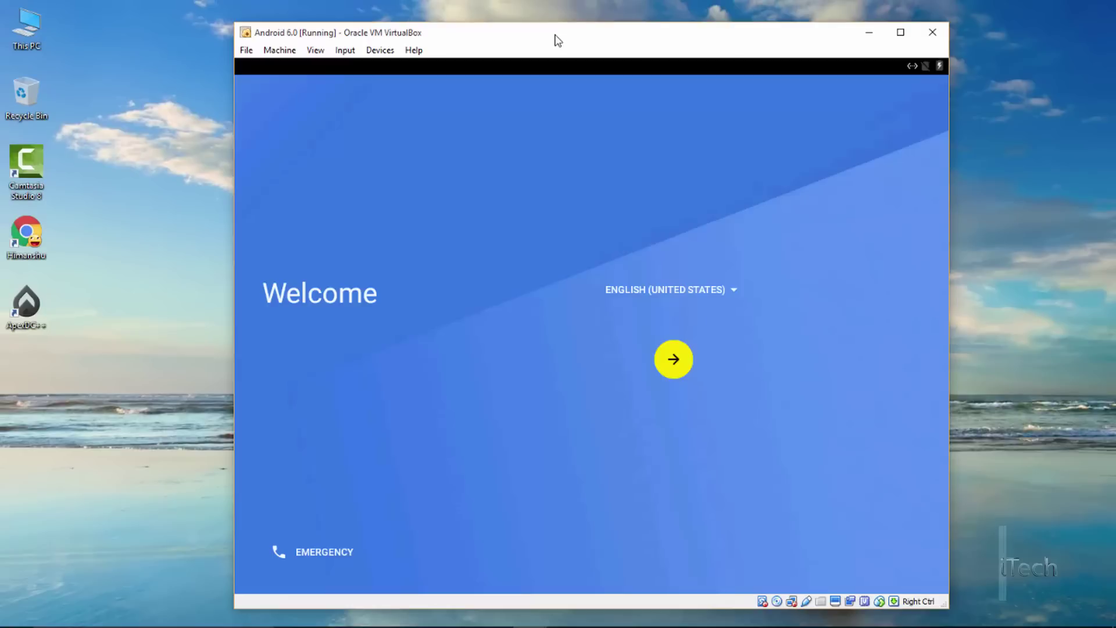
Turn on mouse integration, start Android setup, and skip the SIM and Wi-Fi steps.
{"action": "left_click", "coordinate": [345, 51]}
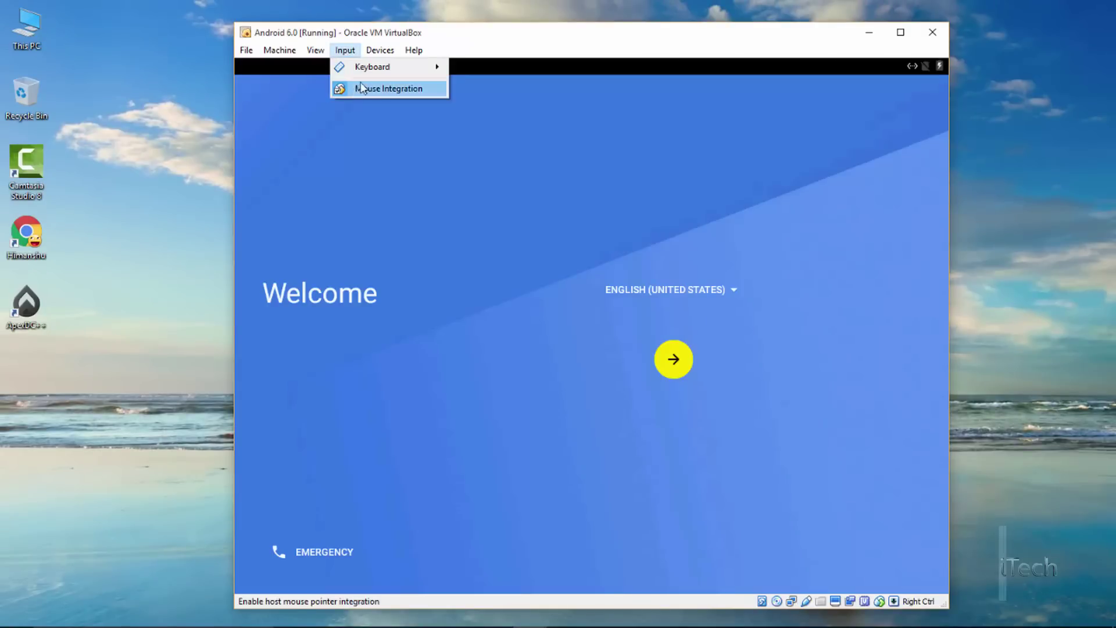
{"action": "left_click", "coordinate": [375, 92]}
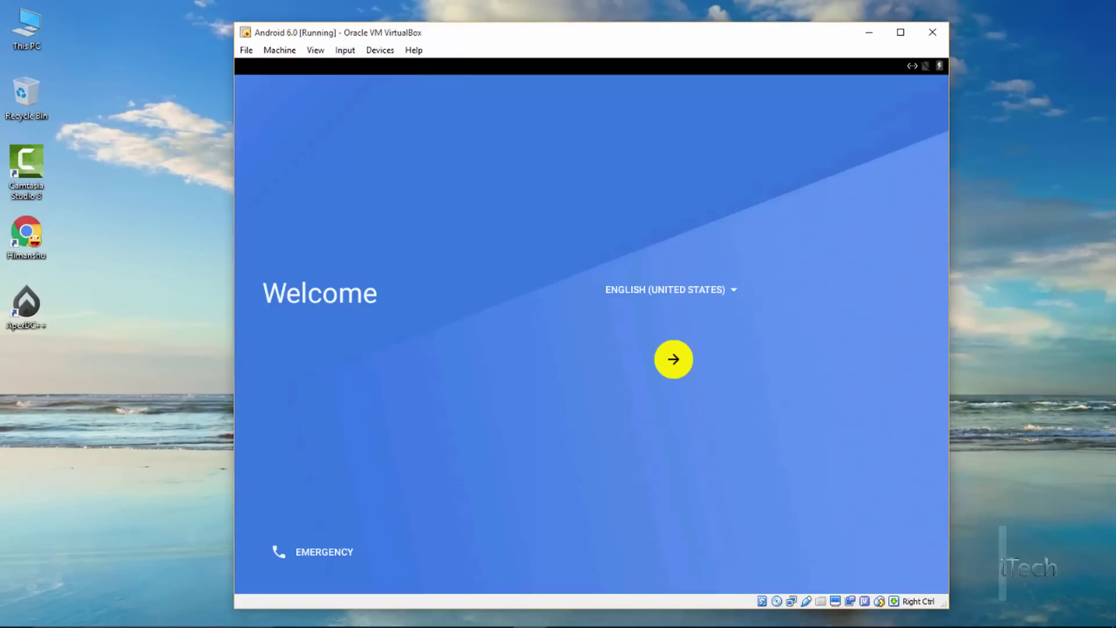
{"action": "left_click", "coordinate": [672, 361]}
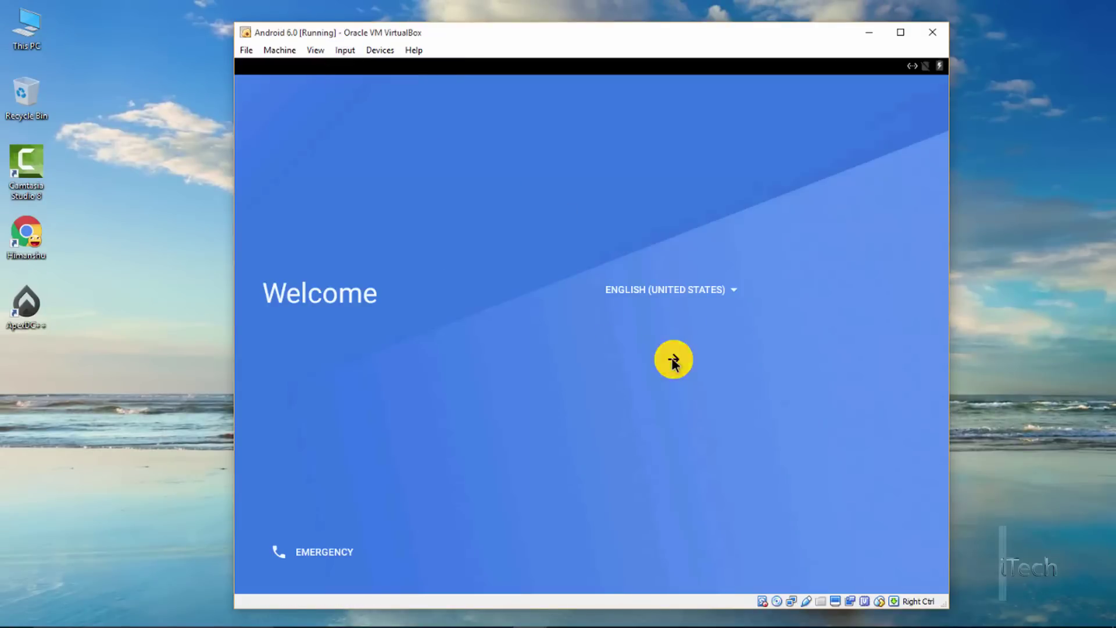
{"action": "double_click", "coordinate": [885, 576]}
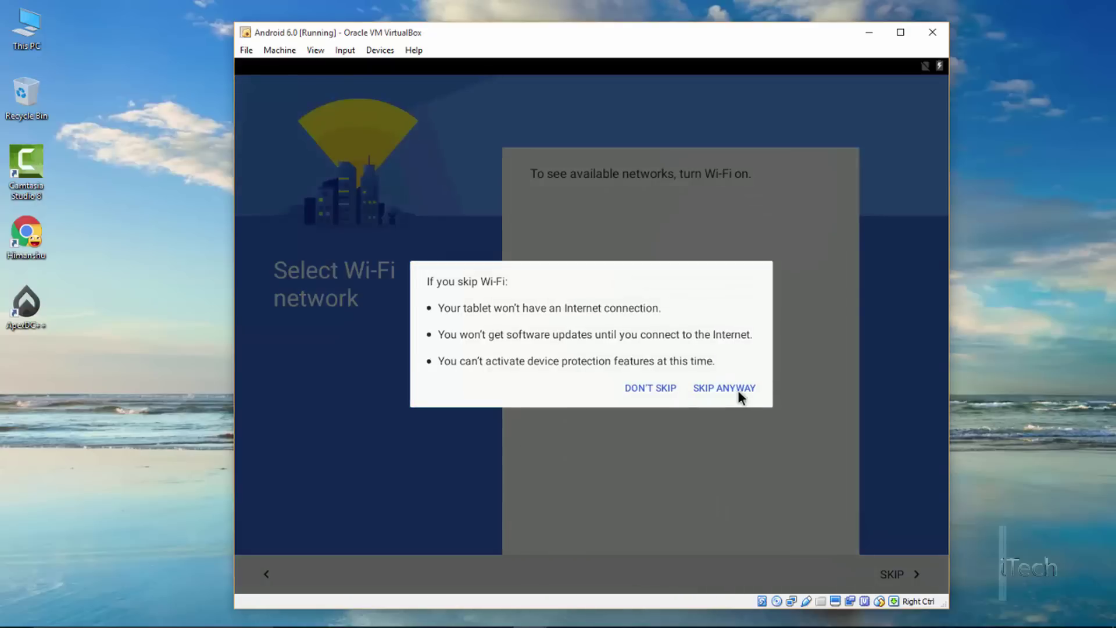
{"action": "left_click", "coordinate": [740, 387]}
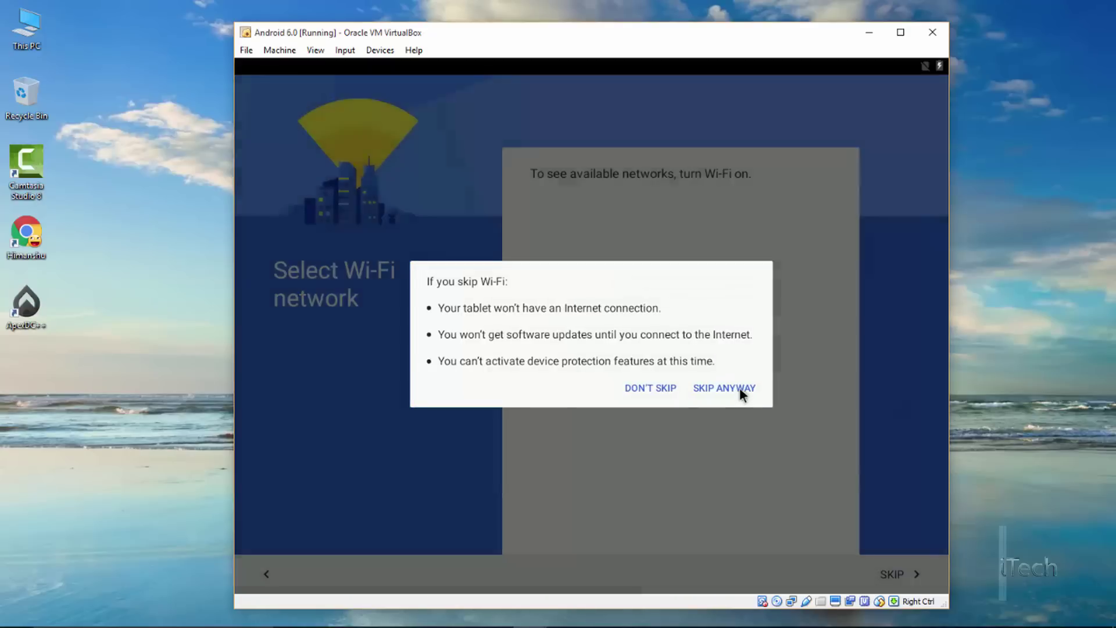
Accept date and time, enter a name, and accept Google services to finish setup.
{"action": "left_click", "coordinate": [910, 576]}
{"action": "type", "text": "H"}
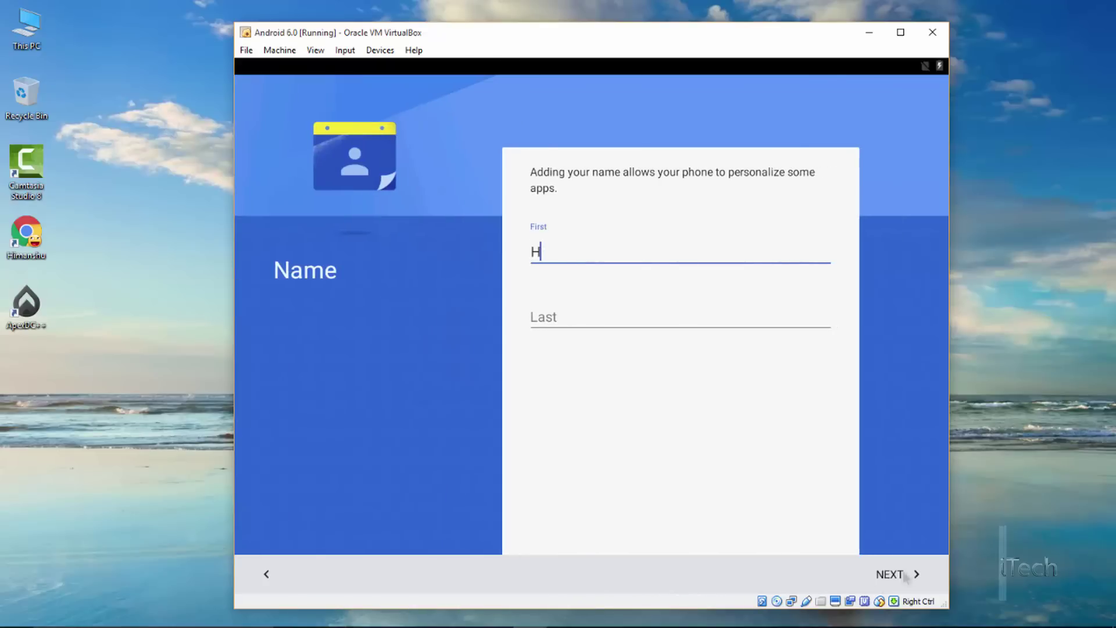
{"action": "type", "text": "imanshu"}
{"action": "key", "text": "Tab"}
{"action": "type", "text": "Dama"}
{"action": "left_click", "coordinate": [882, 568]}
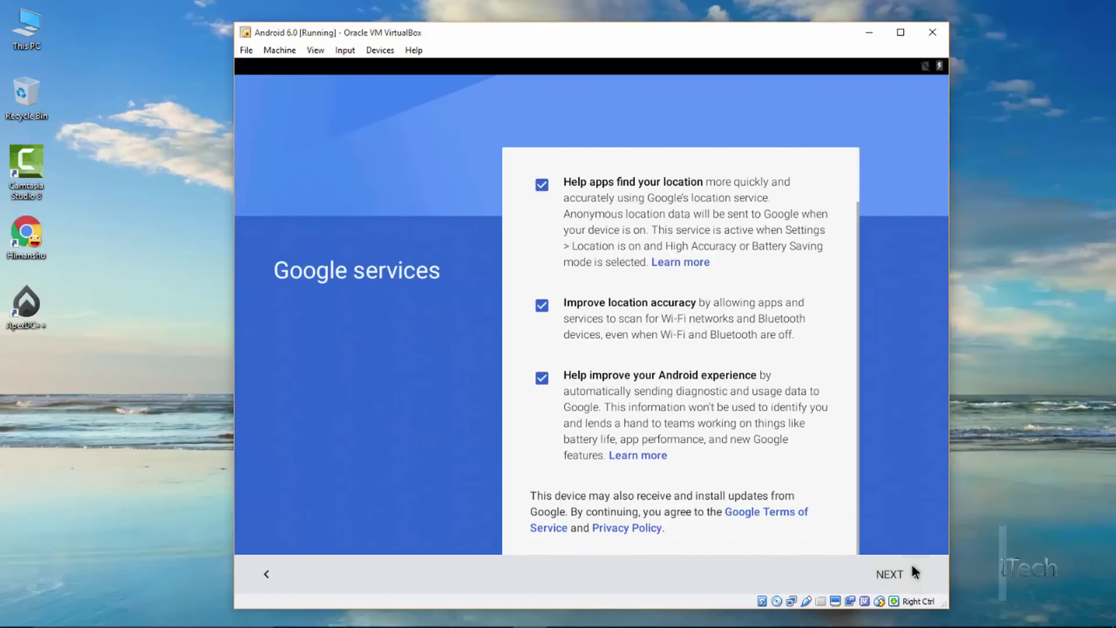
{"action": "left_click", "coordinate": [911, 567]}
{"action": "left_click", "coordinate": [676, 323]}
Confirm version 6.0 on the About tablet page, return home, and send an ACPI shutdown.
{"action": "left_click", "coordinate": [576, 524]}
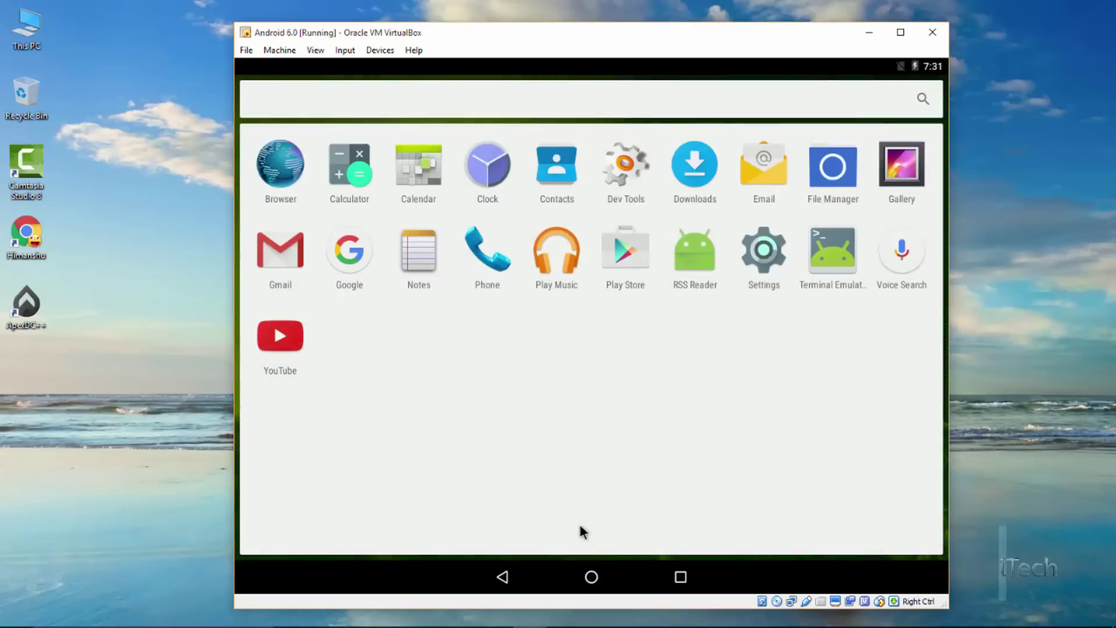
{"action": "scroll", "coordinate": [604, 535], "scroll_direction": "down", "scroll_amount": 2}
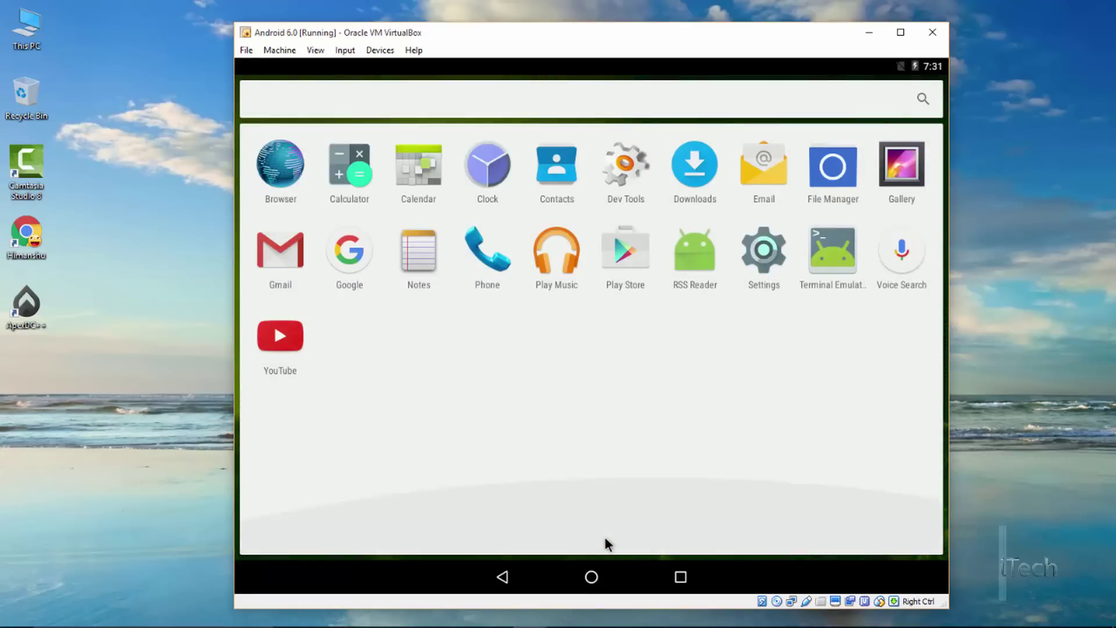
{"action": "left_click", "coordinate": [771, 270]}
{"action": "scroll", "coordinate": [731, 435], "scroll_direction": "down", "scroll_amount": 2}
{"action": "scroll", "coordinate": [697, 503], "scroll_direction": "down", "scroll_amount": 3}
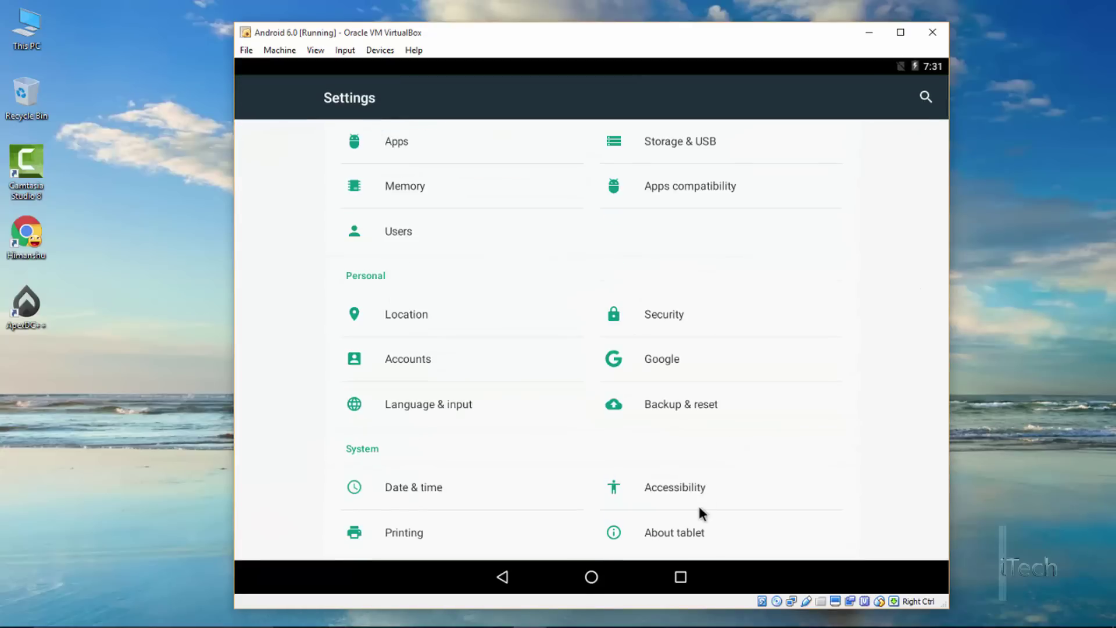
{"action": "left_click", "coordinate": [698, 518]}
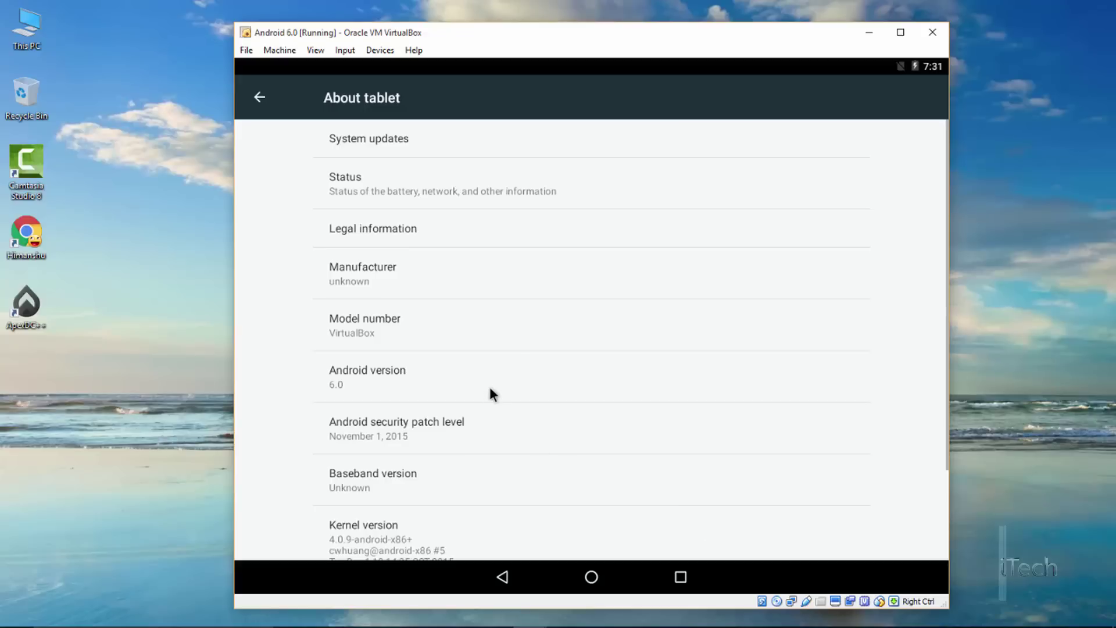
{"action": "key", "text": "super"}
{"action": "left_click", "coordinate": [589, 521]}
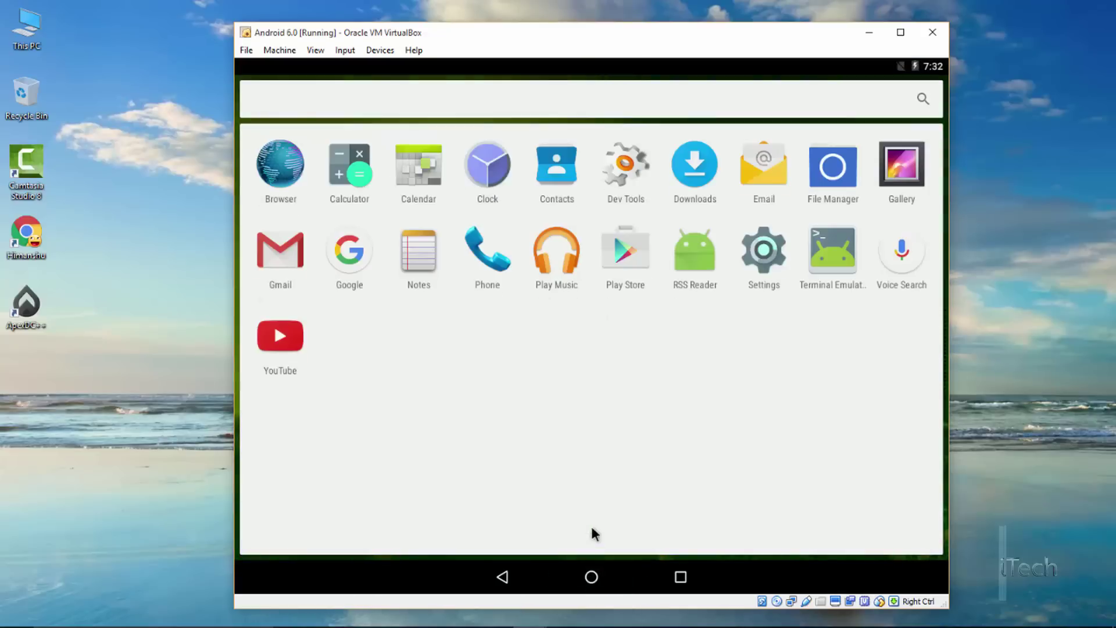
{"action": "left_click", "coordinate": [280, 50]}
{"action": "left_click", "coordinate": [318, 155]}
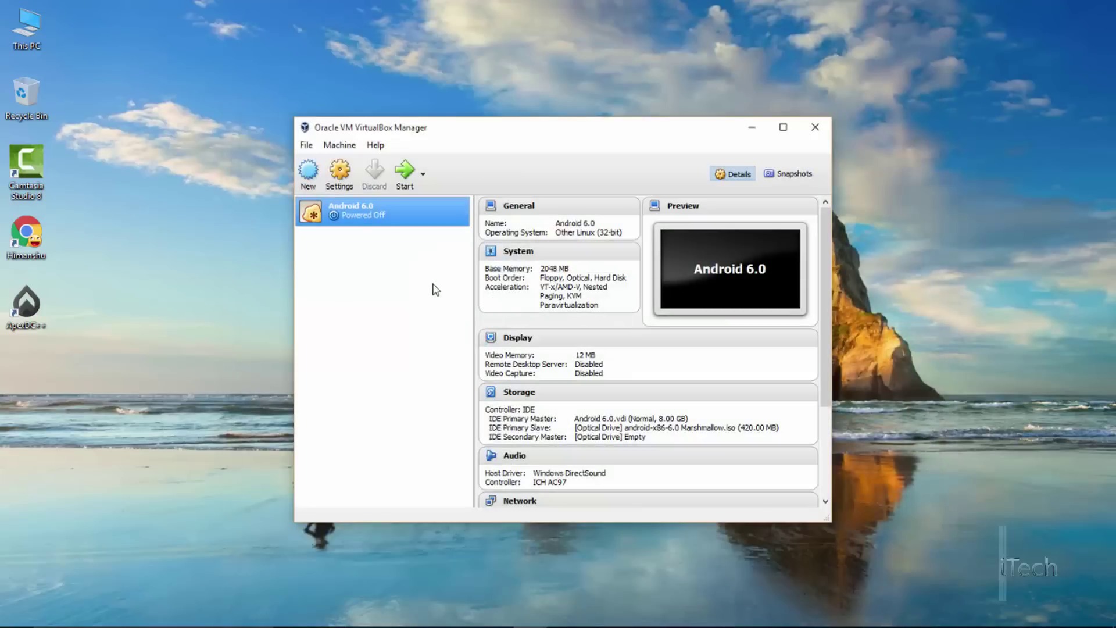
Remove the android-x86 ISO attachment from Storage settings, save, and start the VM again.
{"action": "left_click", "coordinate": [342, 181]}
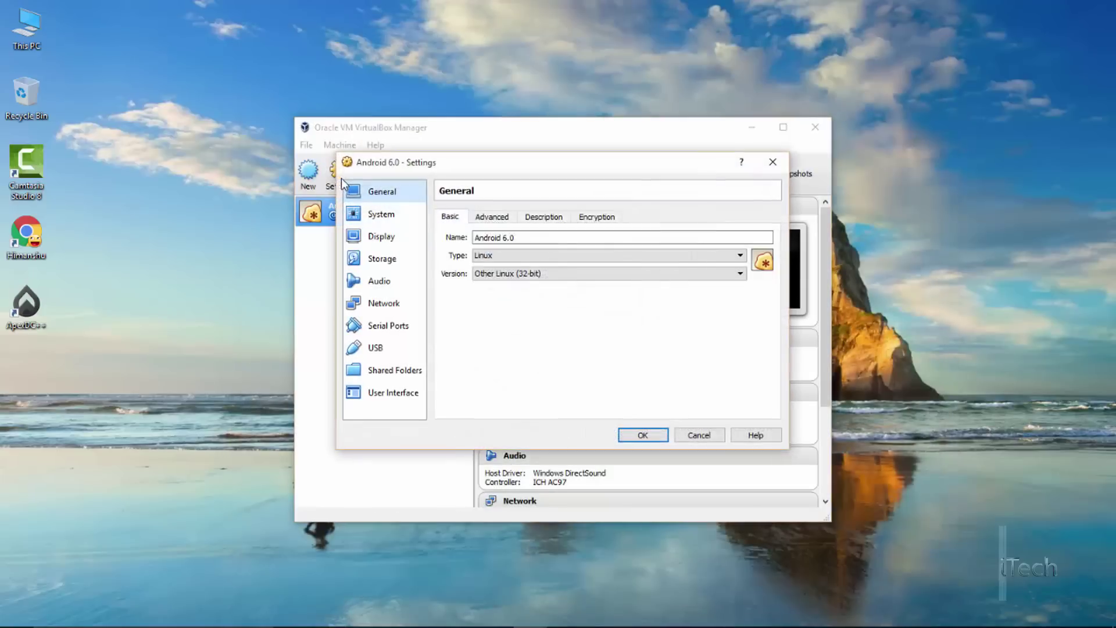
{"action": "left_click", "coordinate": [355, 260]}
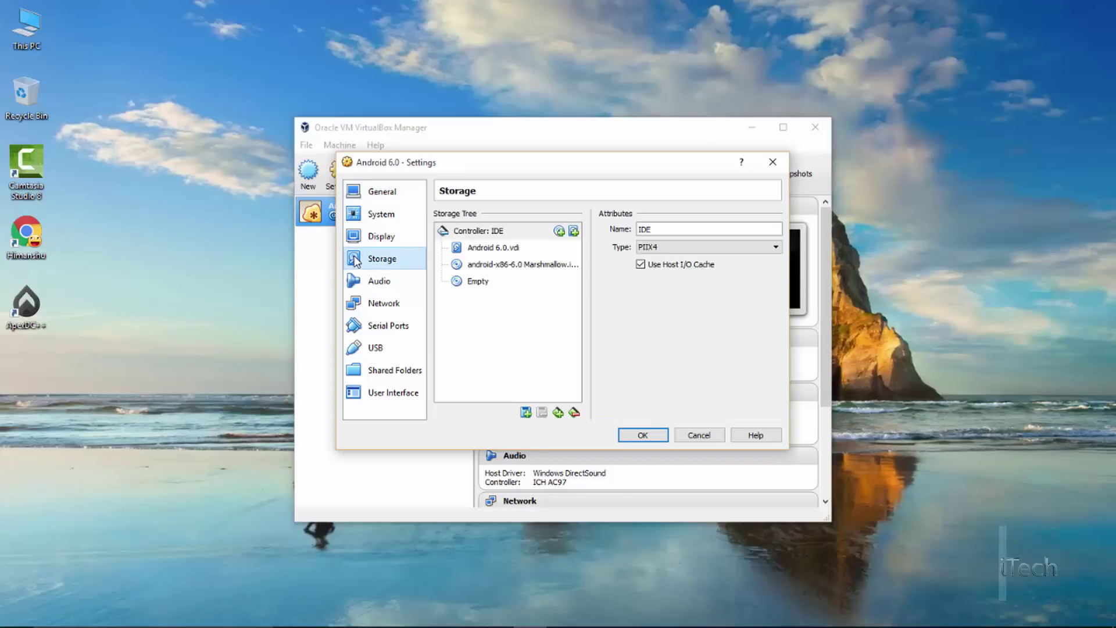
{"action": "left_click", "coordinate": [519, 262]}
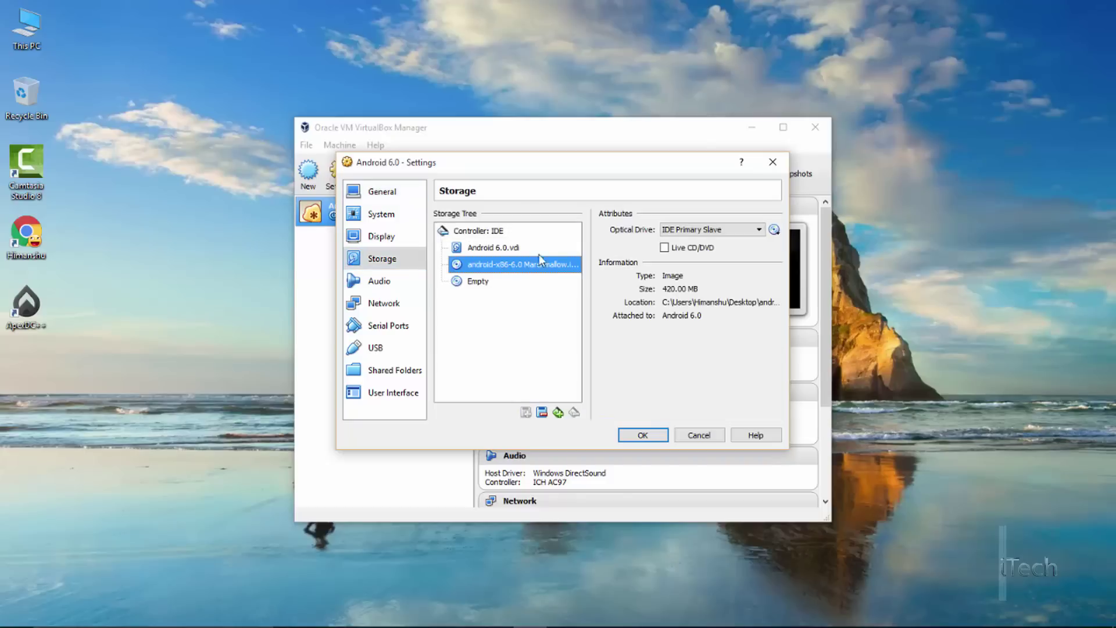
{"action": "right_click", "coordinate": [519, 262]}
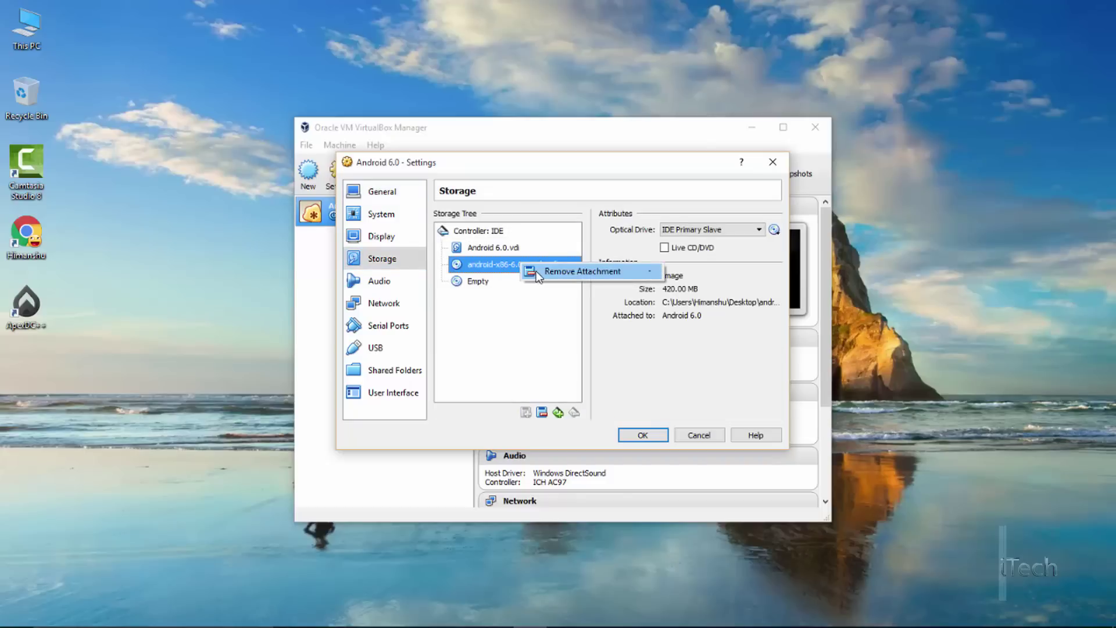
{"action": "left_click", "coordinate": [537, 272]}
{"action": "left_click", "coordinate": [636, 434]}
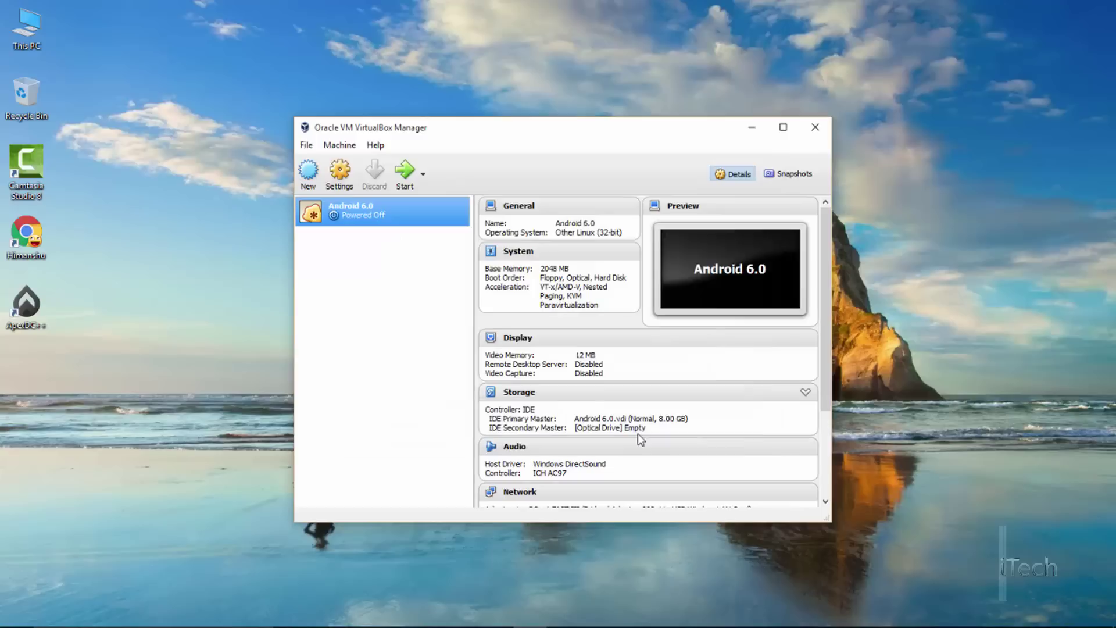
{"action": "left_click", "coordinate": [406, 179]}
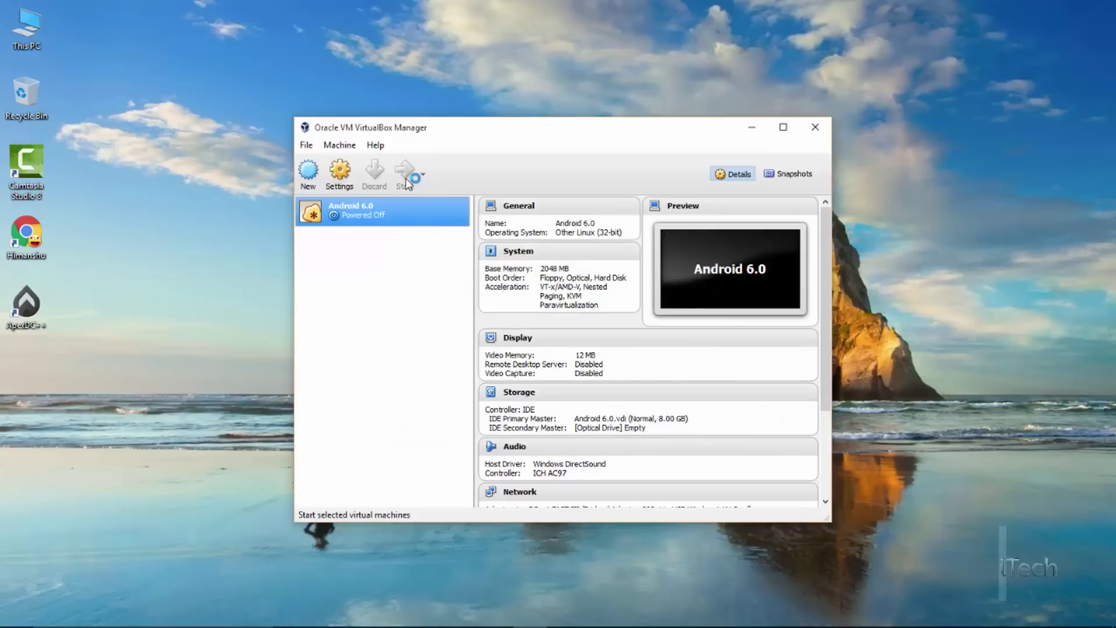